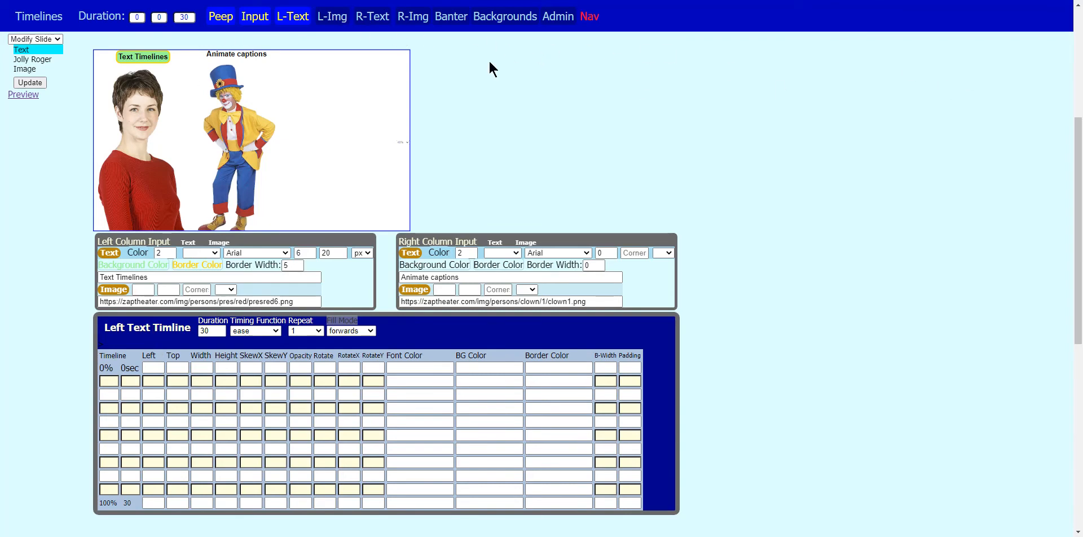
Set the Left and Top values to 0 in the 0% row of the left text timeline
{"action": "left_click_drag", "start_coordinate": [1080, 148], "coordinate": [1078, 155]}
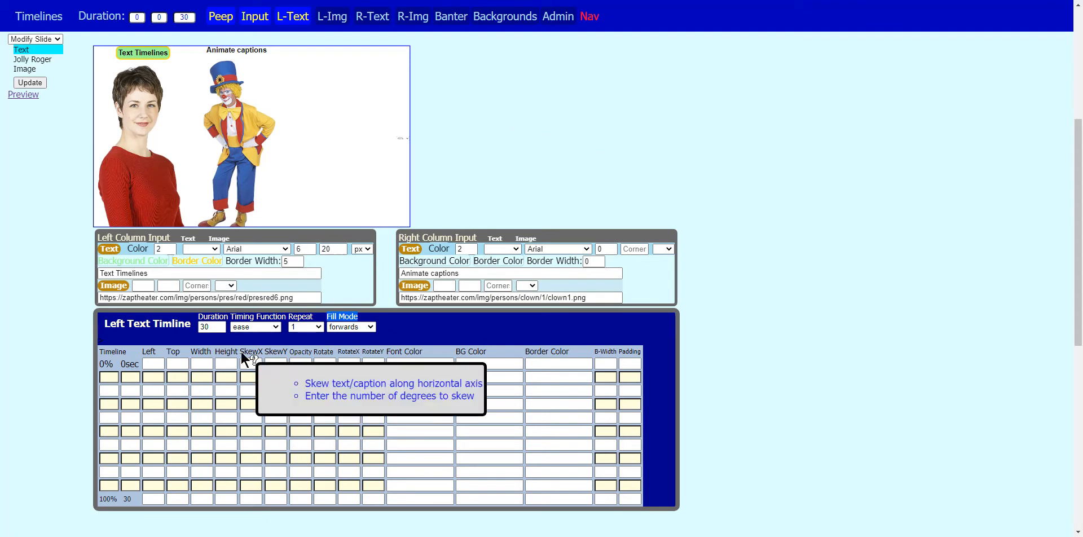
{"action": "left_click", "coordinate": [157, 363]}
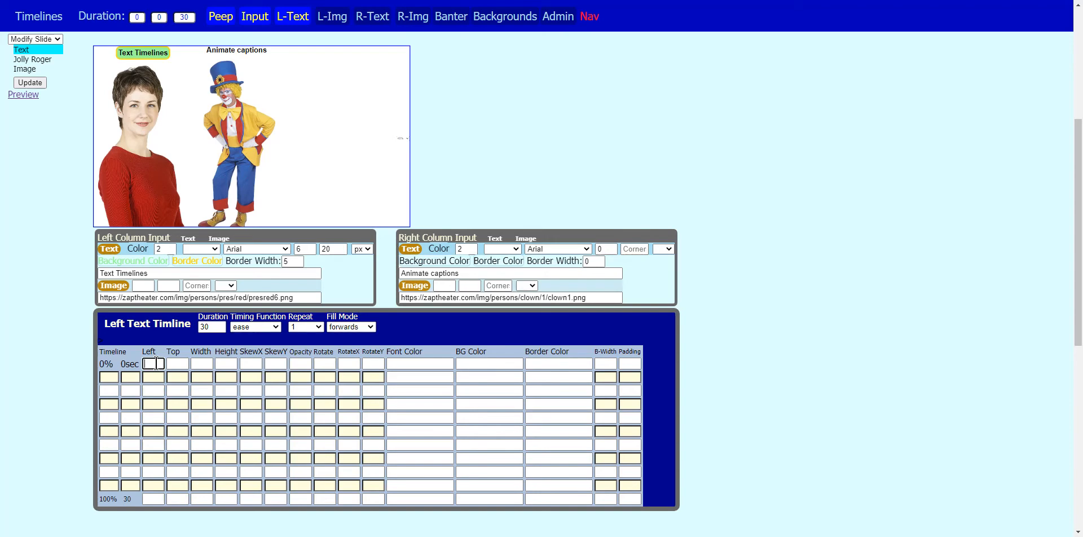
{"action": "mouse_move", "coordinate": [149, 352]}
{"action": "left_click_drag", "start_coordinate": [144, 348], "coordinate": [190, 349]}
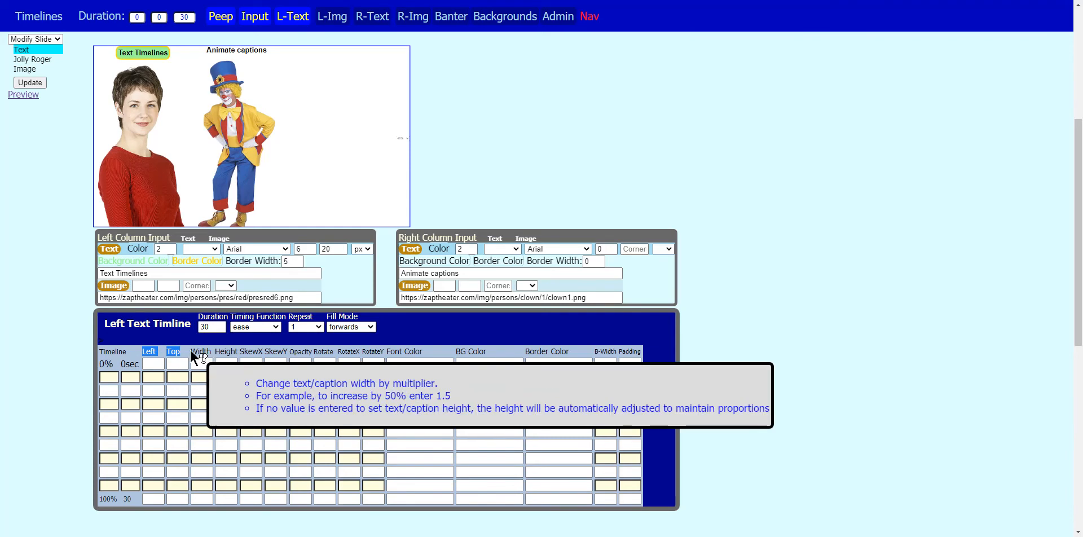
{"action": "mouse_move", "coordinate": [283, 355]}
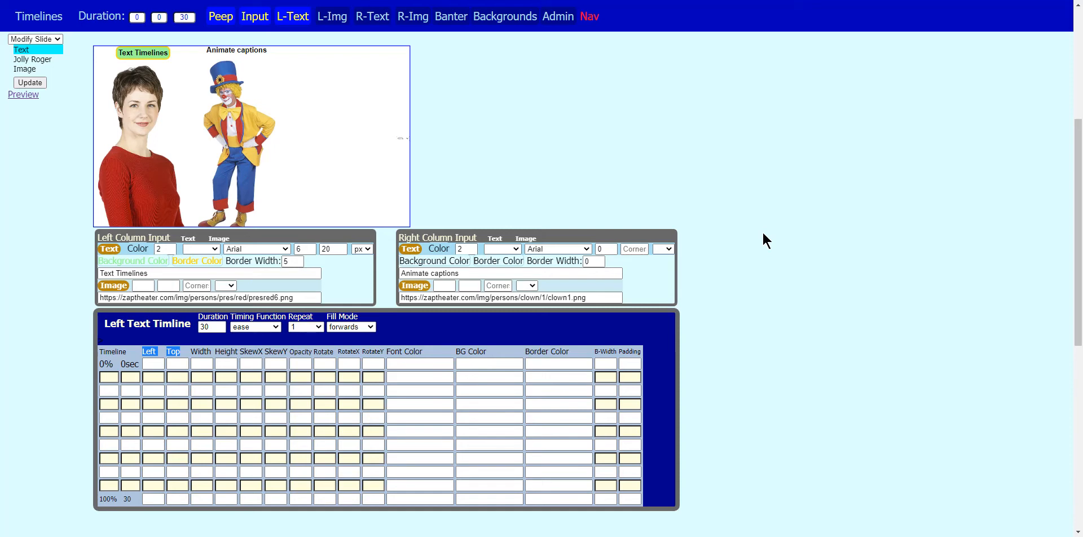
{"action": "mouse_move", "coordinate": [174, 352]}
{"action": "left_click", "coordinate": [162, 366]}
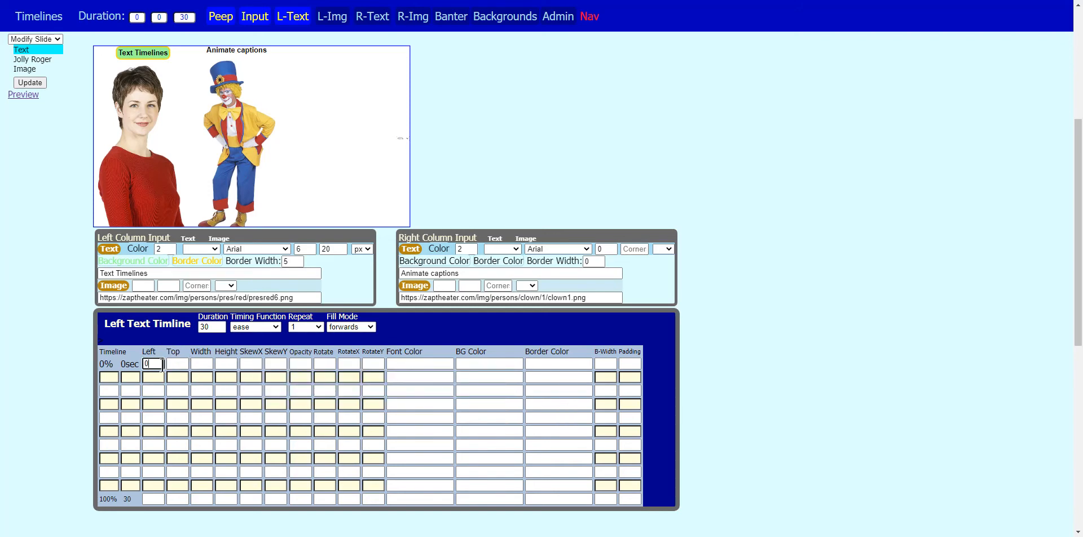
{"action": "left_click", "coordinate": [180, 364]}
{"action": "type", "text": "00"}
{"action": "left_click_drag", "start_coordinate": [181, 364], "coordinate": [174, 365]}
{"action": "mouse_move", "coordinate": [149, 351]}
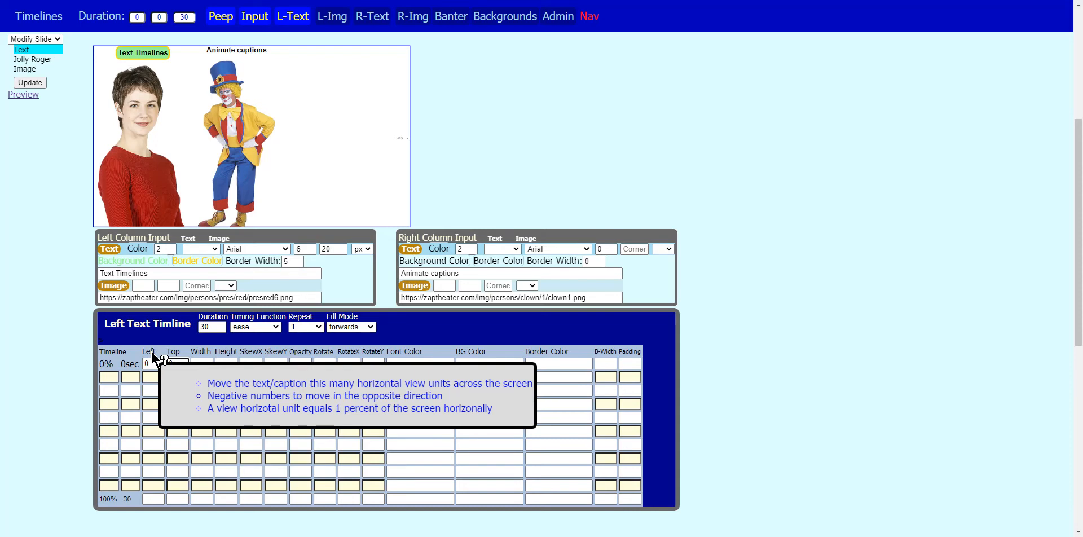
{"action": "mouse_move", "coordinate": [182, 356]}
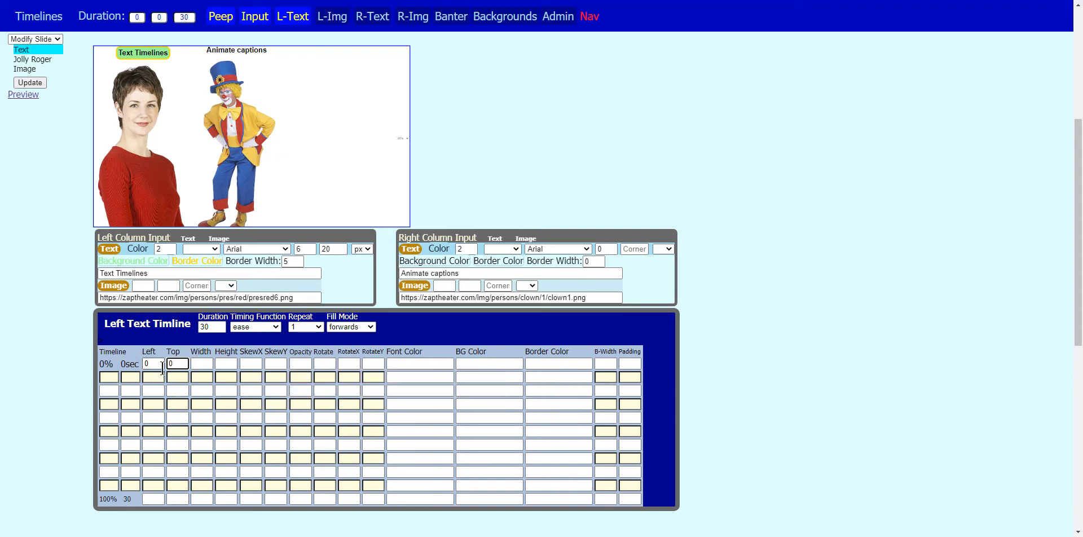
Add a keyframe at 2 seconds to the left text timeline with Left 50 and Top 10
{"action": "left_click", "coordinate": [134, 377]}
{"action": "type", "text": "2"}
{"action": "left_click", "coordinate": [161, 376]}
{"action": "left_click", "coordinate": [178, 376]}
{"action": "type", "text": "10"}
{"action": "left_click", "coordinate": [158, 376]}
{"action": "type", "text": "050"}
{"action": "left_click_drag", "start_coordinate": [148, 376], "coordinate": [135, 375]}
Update the slide, preview the caption's movement, and return to the editor
{"action": "left_click", "coordinate": [623, 77]}
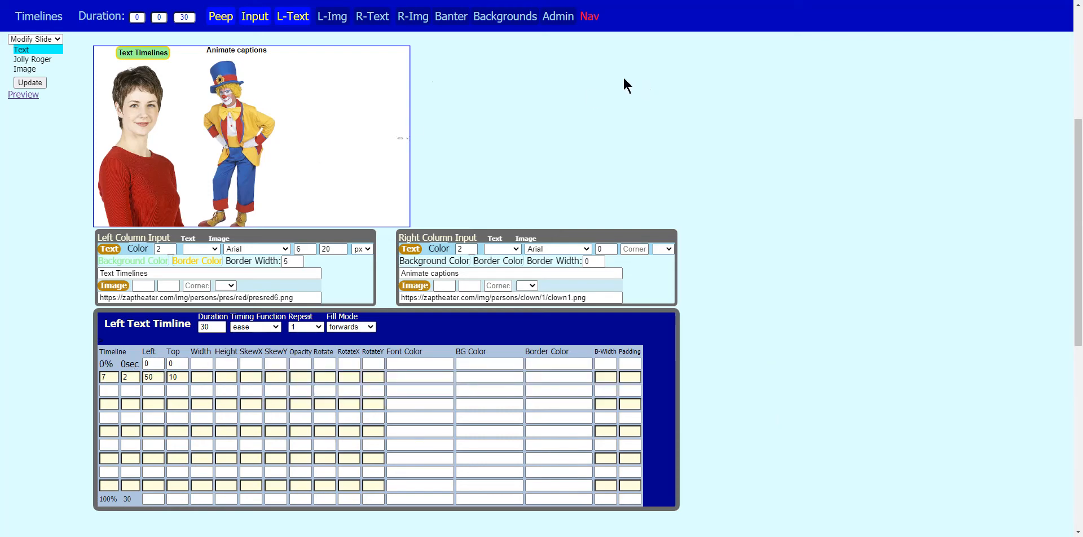
{"action": "left_click", "coordinate": [25, 82]}
{"action": "left_click", "coordinate": [24, 95]}
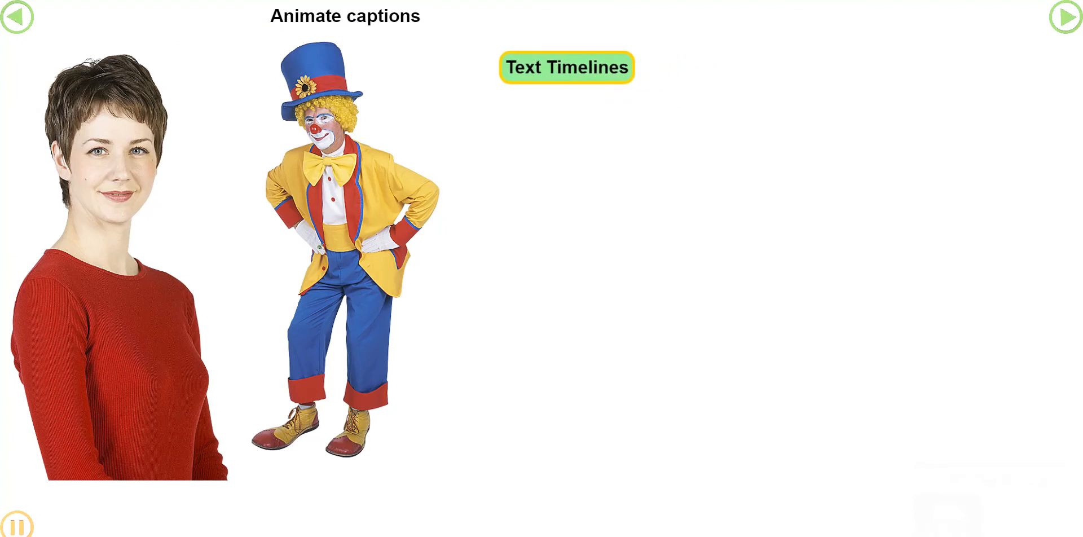
{"action": "key", "text": "ctrl+Tab"}
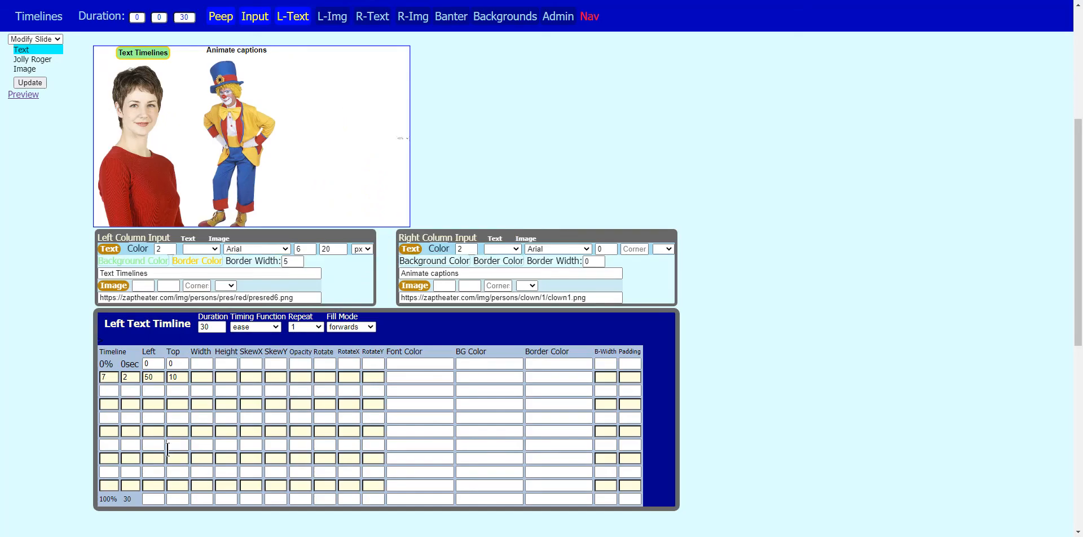
Set the 100% row to Left 50 and Top 0, then update and preview the slide
{"action": "left_click", "coordinate": [153, 499]}
{"action": "type", "text": "50"}
{"action": "left_click", "coordinate": [30, 82]}
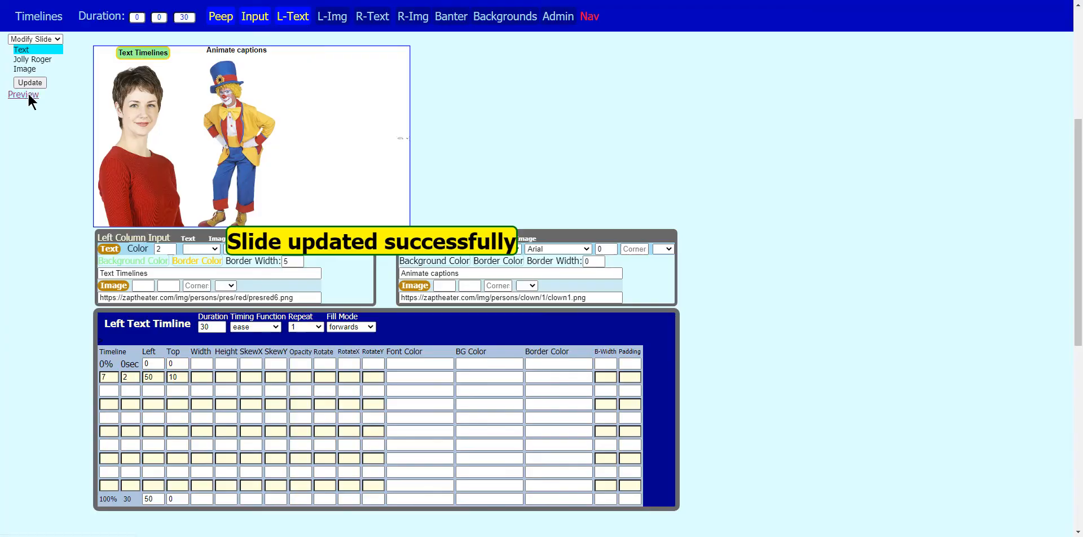
{"action": "left_click", "coordinate": [29, 96]}
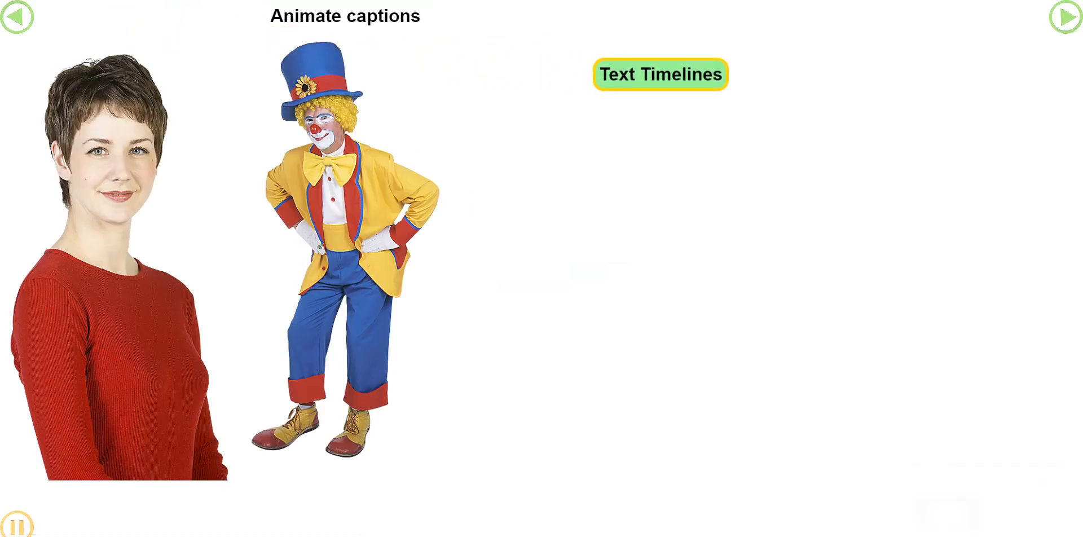
{"action": "key", "text": "Escape"}
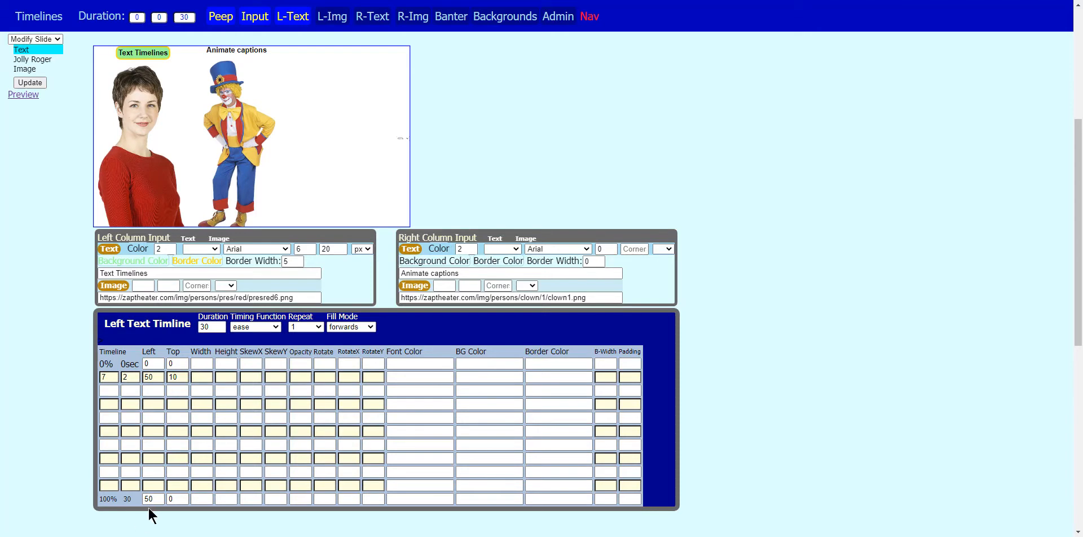
Change the Top value in the 100% row to 10, then update and preview the slide
{"action": "double_click", "coordinate": [181, 499]}
{"action": "type", "text": "1"}
{"action": "left_click", "coordinate": [29, 83]}
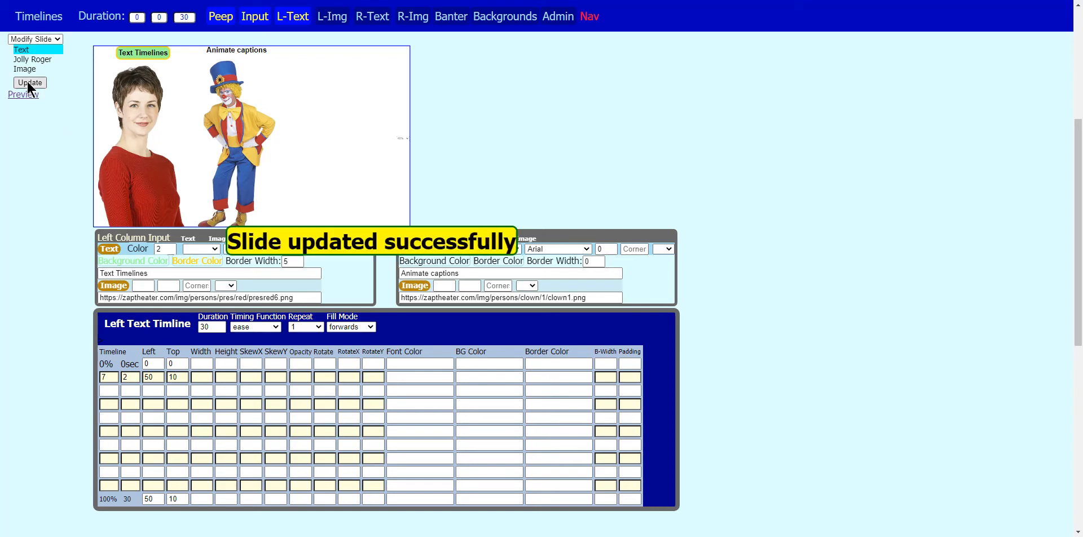
{"action": "left_click", "coordinate": [16, 97]}
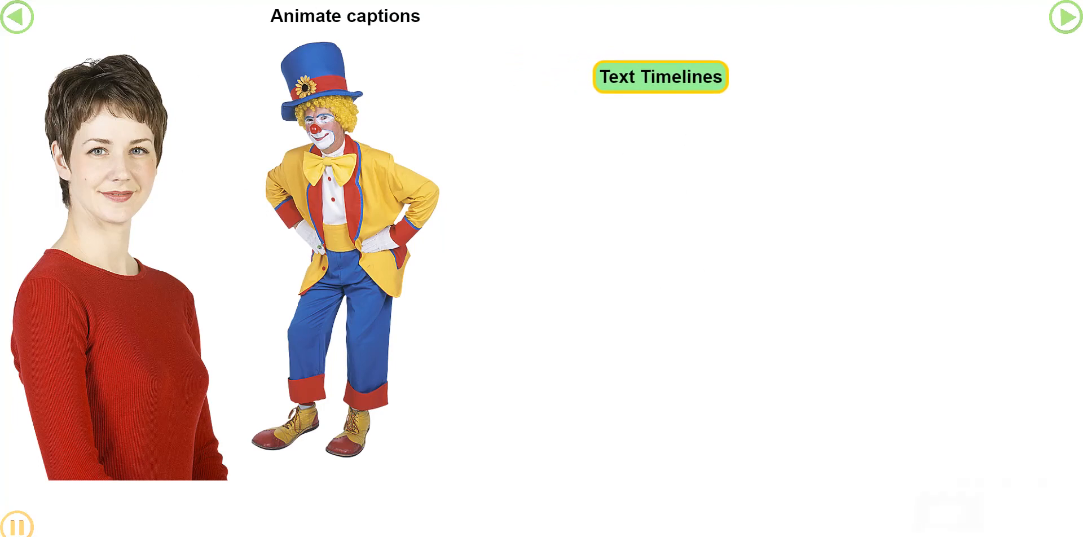
{"action": "left_click", "coordinate": [169, 1]}
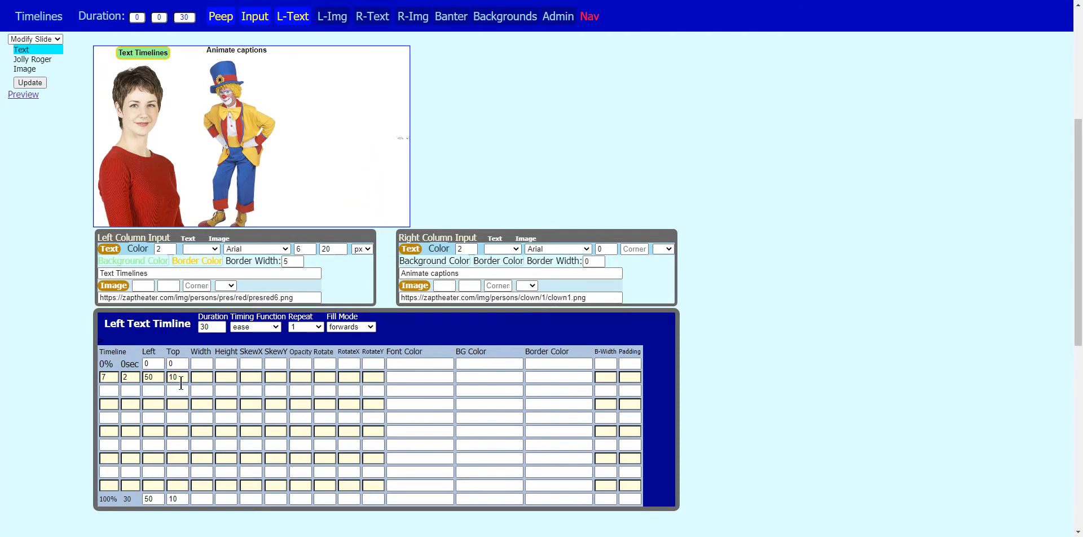
Add a keyframe at 3 seconds to the left text timeline with Left 80 and Top 30
{"action": "left_click", "coordinate": [129, 401]}
{"action": "type", "text": "3"}
{"action": "left_click", "coordinate": [157, 404]}
{"action": "type", "text": "90"}
{"action": "key", "text": "BackSpace"}
{"action": "key", "text": "BackSpace"}
{"action": "type", "text": "80"}
{"action": "left_click", "coordinate": [185, 404]}
{"action": "type", "text": "0"}
{"action": "key", "text": "BackSpace"}
{"action": "type", "text": "30"}
Update the slide and preview the caption's movement with the 3-second keyframe included
{"action": "left_click", "coordinate": [18, 85]}
{"action": "left_click", "coordinate": [19, 94]}
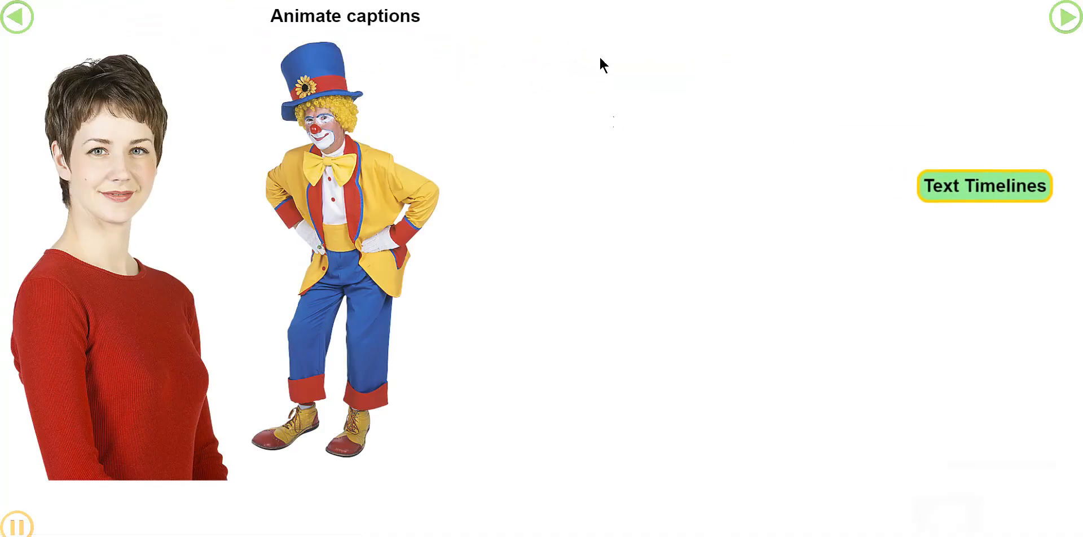
{"action": "key", "text": "ctrl+w"}
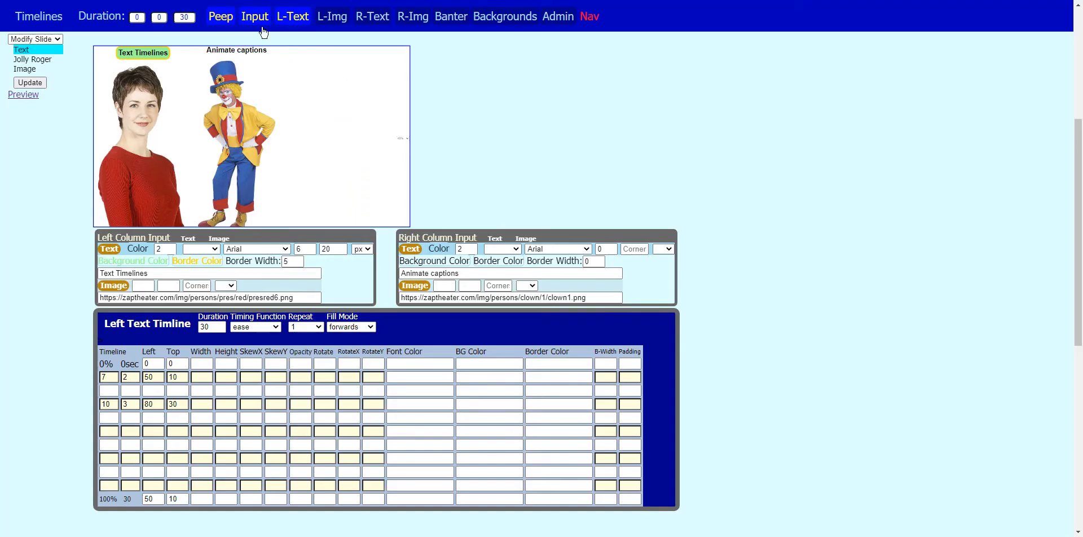
Clear the Left and Top values from the 0%, 2-second and 3-second rows of the left text timeline
{"action": "left_click_drag", "start_coordinate": [159, 404], "coordinate": [122, 401]}
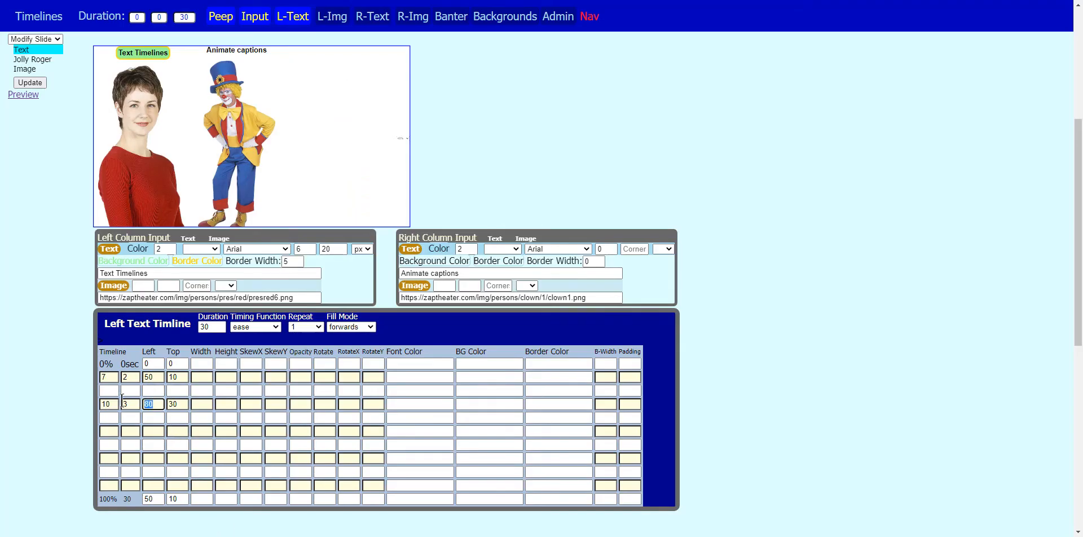
{"action": "left_click", "coordinate": [150, 376]}
{"action": "mouse_move", "coordinate": [158, 365]}
{"action": "left_mouse_down"}
{"action": "mouse_move", "coordinate": [141, 365]}
{"action": "mouse_move", "coordinate": [153, 366]}
{"action": "left_mouse_up"}
{"action": "key", "text": "Delete"}
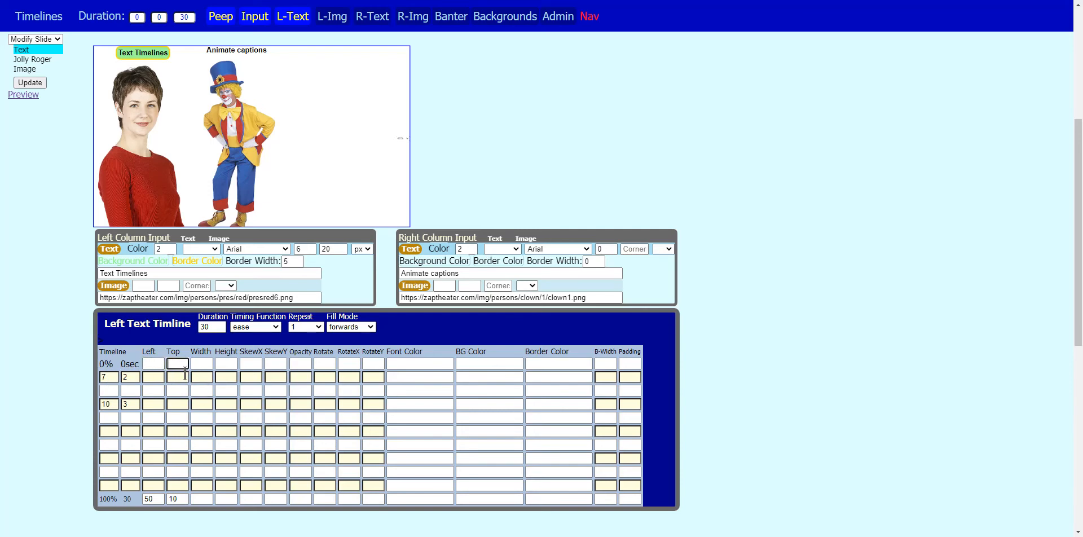
Set the Width and Height multipliers to 1 in the 0% row
{"action": "left_click", "coordinate": [201, 365]}
{"action": "mouse_move", "coordinate": [197, 350]}
{"action": "left_click", "coordinate": [200, 378]}
{"action": "left_click", "coordinate": [212, 362]}
{"action": "type", "text": "1"}
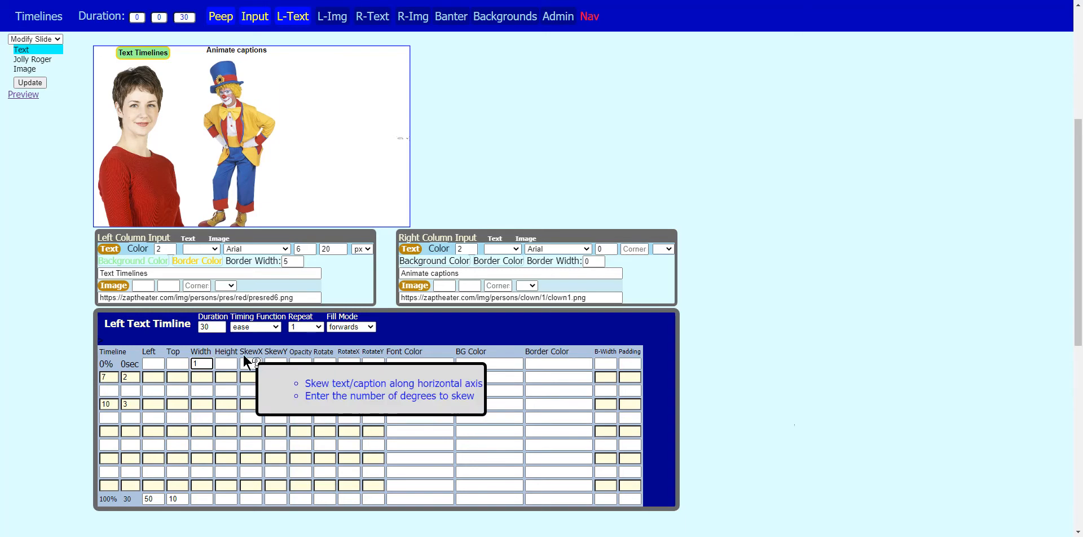
{"action": "left_click", "coordinate": [232, 364]}
{"action": "type", "text": "1"}
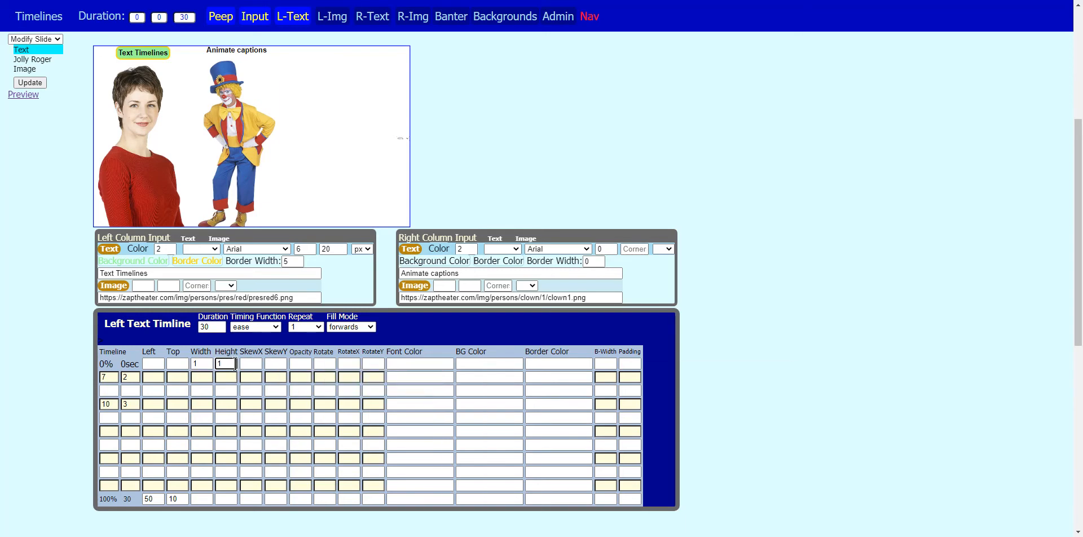
Set Width and Height to 5 in the 2-second row and to 1 in the 3-second and 100% rows
{"action": "left_click", "coordinate": [206, 375]}
{"action": "type", "text": "5"}
{"action": "left_click", "coordinate": [374, 362]}
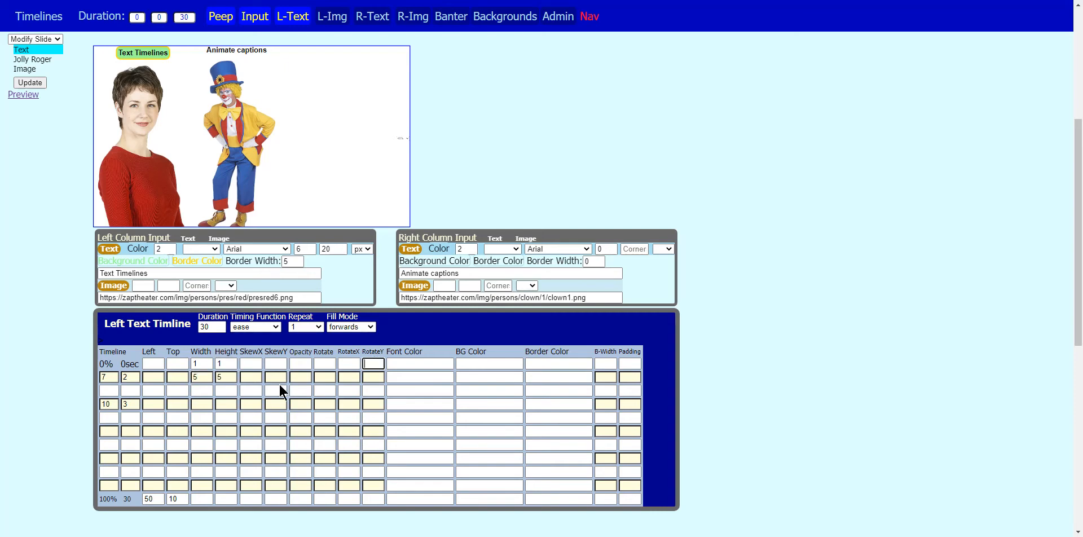
{"action": "left_click", "coordinate": [199, 404]}
{"action": "type", "text": "1"}
{"action": "left_click", "coordinate": [211, 500]}
{"action": "type", "text": "1"}
Update the slide and preview the caption's size animation
{"action": "left_click", "coordinate": [53, 110]}
{"action": "left_click", "coordinate": [26, 83]}
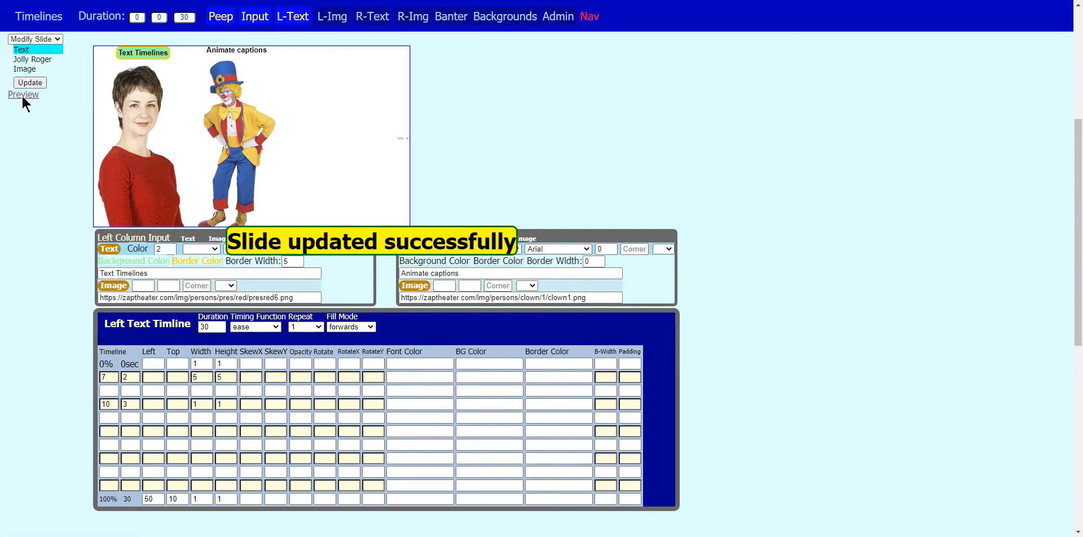
{"action": "left_click", "coordinate": [21, 93]}
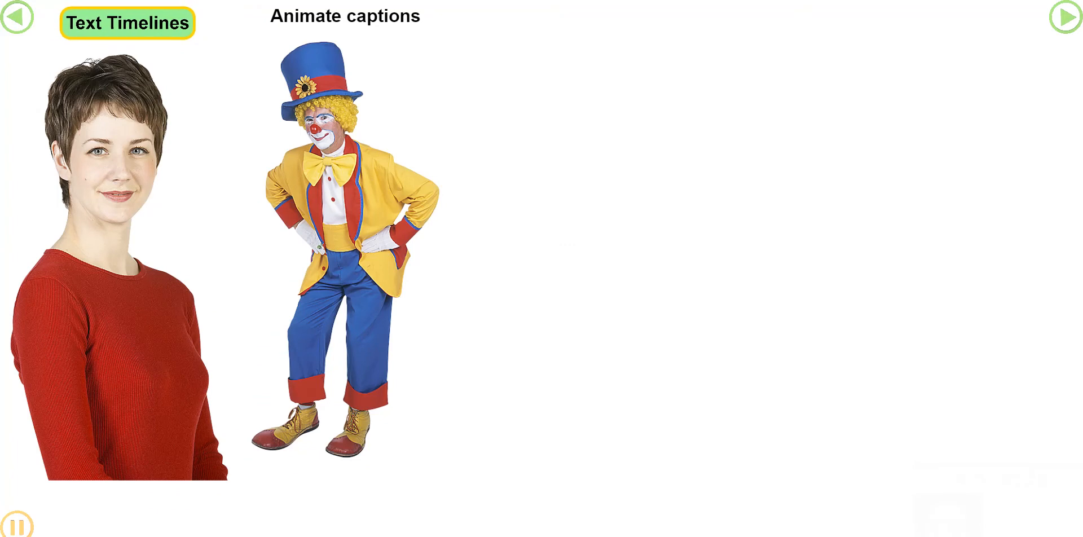
{"action": "key", "text": "ctrl+w"}
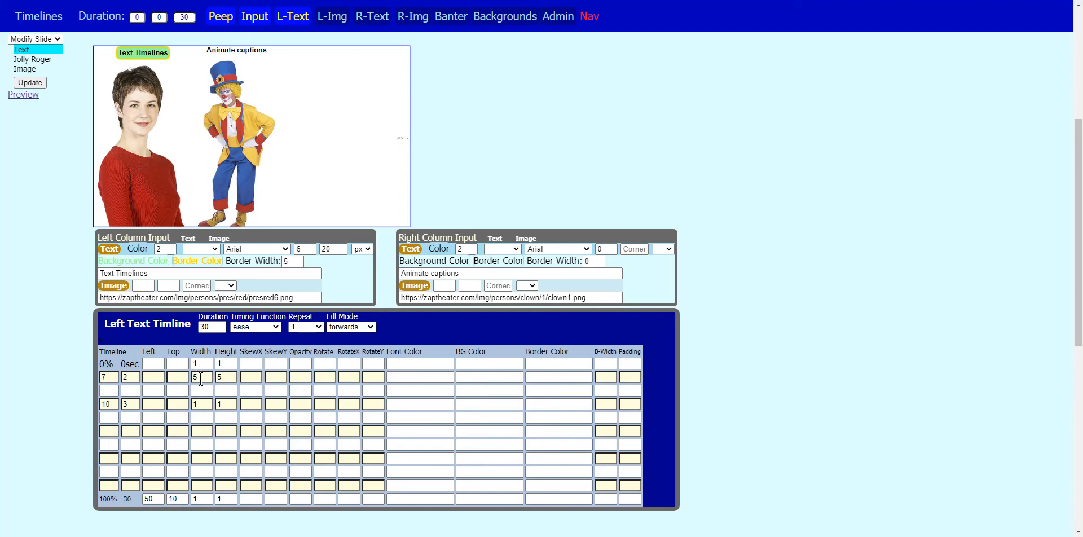
Try Left 4 and Top 4 in the 2-second row to shift the enlarged caption, updating and previewing the slide
{"action": "left_click", "coordinate": [156, 375]}
{"action": "left_click", "coordinate": [177, 378]}
{"action": "type", "text": "0"}
{"action": "key", "text": "BackSpace"}
{"action": "type", "text": "4"}
{"action": "left_click", "coordinate": [25, 81]}
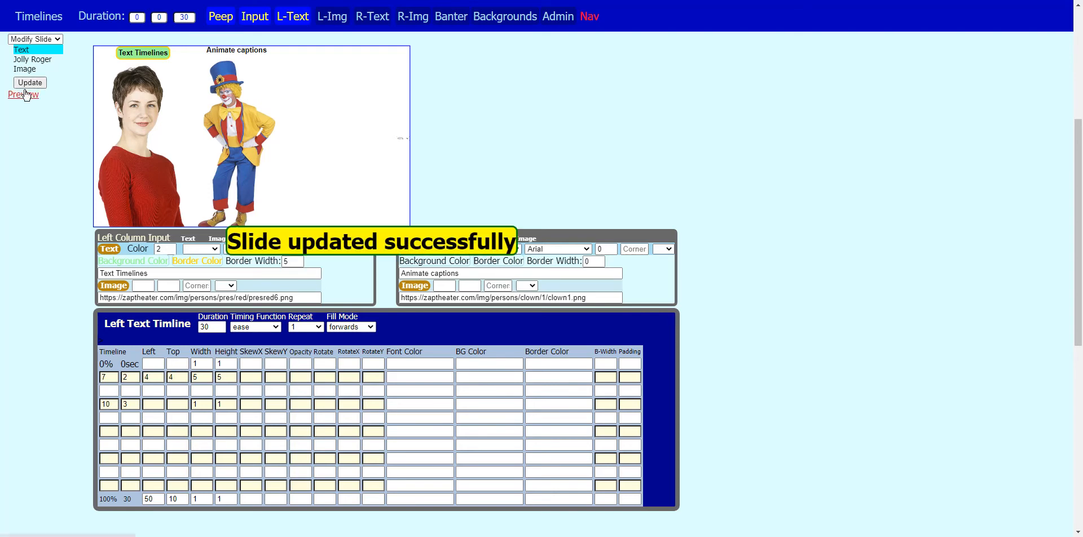
{"action": "left_click", "coordinate": [23, 94]}
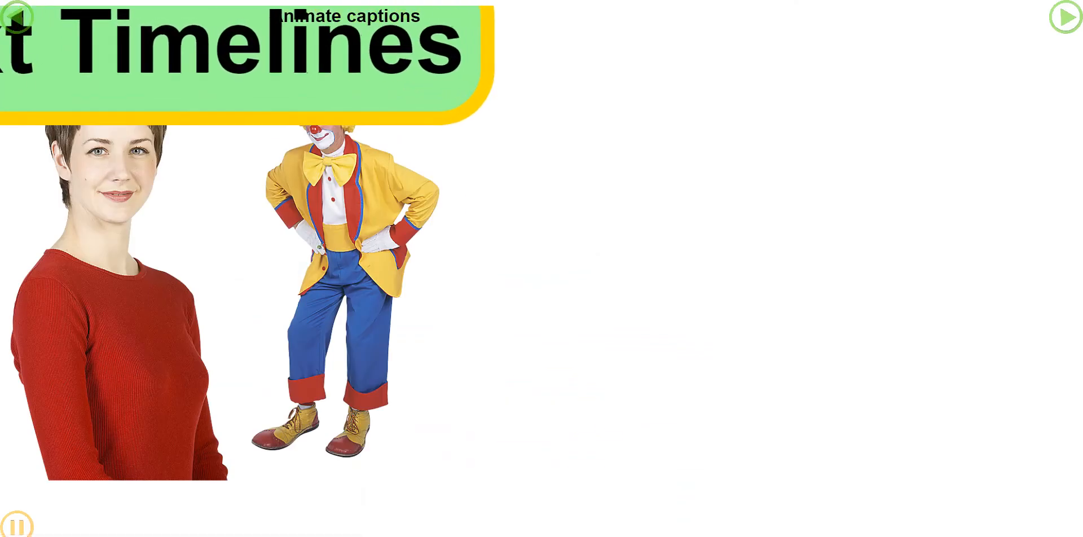
{"action": "left_click", "coordinate": [237, 0]}
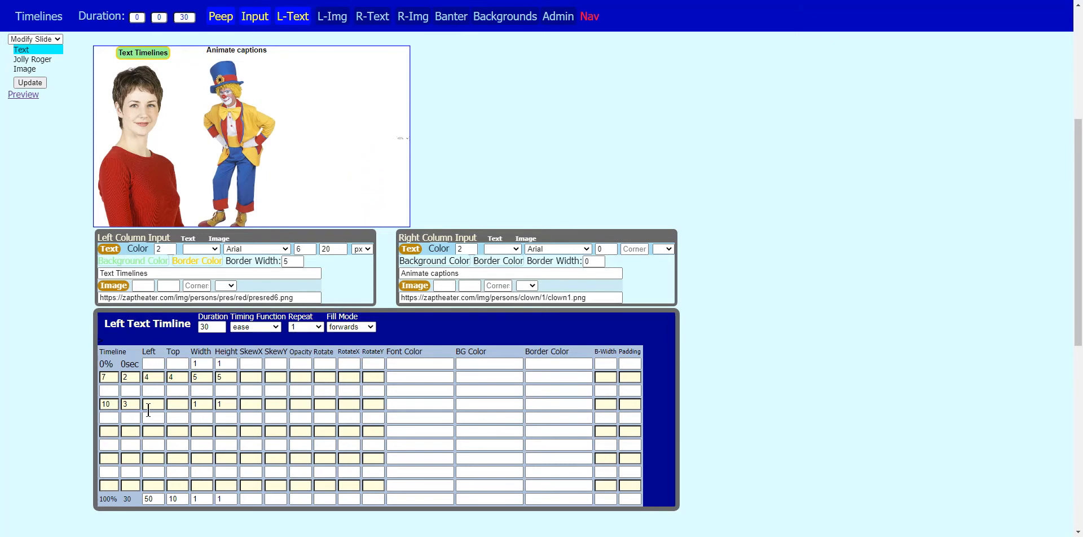
Set the 2-second row to Left 12 and Top 8, then update and preview the slide
{"action": "double_click", "coordinate": [155, 375]}
{"action": "type", "text": "12"}
{"action": "key", "text": "Tab"}
{"action": "type", "text": "8"}
{"action": "left_click", "coordinate": [29, 82]}
{"action": "left_click", "coordinate": [28, 94]}
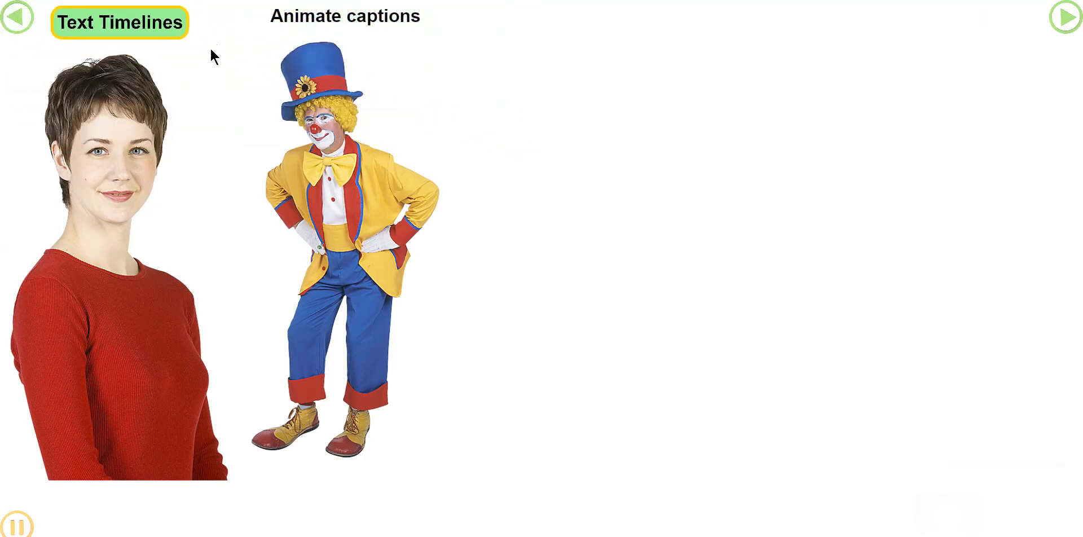
{"action": "left_click", "coordinate": [186, 0]}
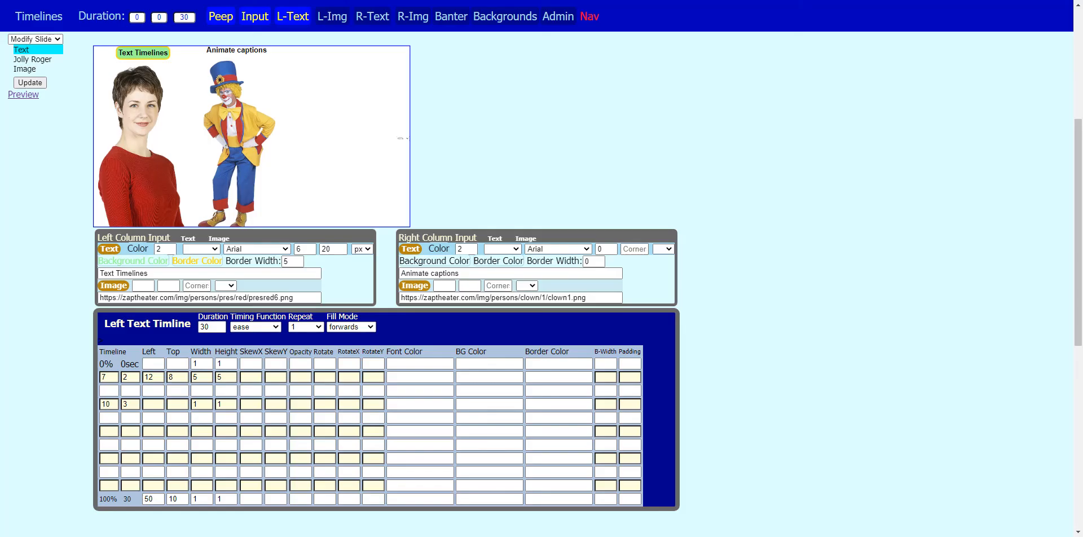
Clear the Left, Top, Width and Height values from the 2-second and 3-second rows, keeping their times
{"action": "double_click", "coordinate": [169, 377]}
{"action": "key", "text": "Delete"}
{"action": "left_click_drag", "start_coordinate": [154, 378], "coordinate": [136, 376]}
{"action": "key", "text": "Delete"}
{"action": "double_click", "coordinate": [203, 405]}
{"action": "key", "text": "Delete"}
{"action": "double_click", "coordinate": [224, 405]}
{"action": "key", "text": "Delete"}
{"action": "double_click", "coordinate": [210, 378]}
{"action": "key", "text": "Delete"}
{"action": "double_click", "coordinate": [224, 377]}
{"action": "key", "text": "Delete"}
Clear the Width and Height values from the 0% row and all position and size values from the 100% row
{"action": "double_click", "coordinate": [202, 363]}
{"action": "key", "text": "Delete"}
{"action": "double_click", "coordinate": [194, 497]}
{"action": "key", "text": "Delete"}
{"action": "key", "text": "Delete"}
{"action": "left_click_drag", "start_coordinate": [179, 500], "coordinate": [124, 498]}
{"action": "key", "text": "Delete"}
{"action": "left_click", "coordinate": [964, 396]}
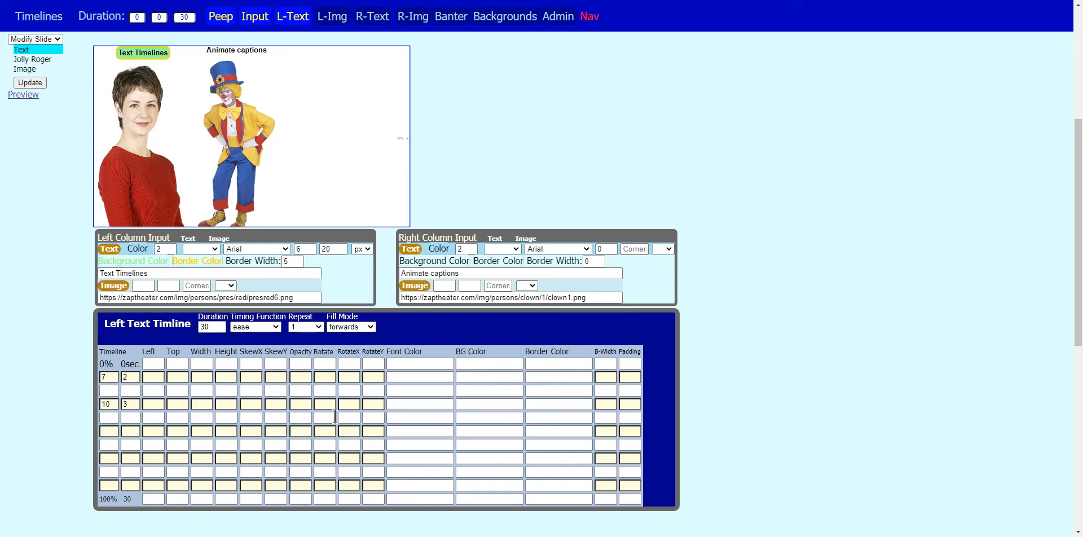
Set SkewX and SkewY to 0 in the 0% row of the left text timeline
{"action": "left_click", "coordinate": [258, 363]}
{"action": "type", "text": "0"}
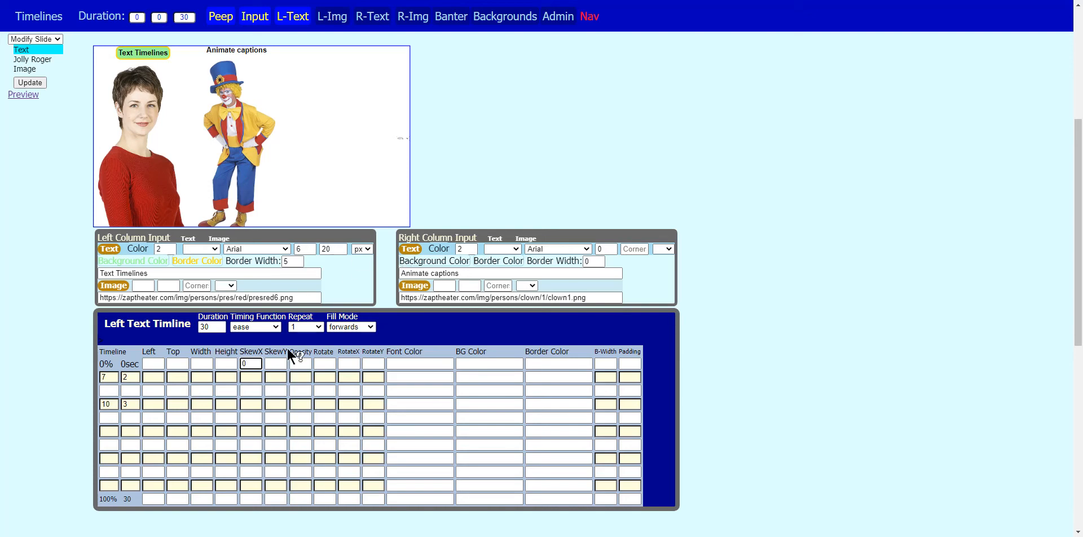
{"action": "mouse_move", "coordinate": [252, 359]}
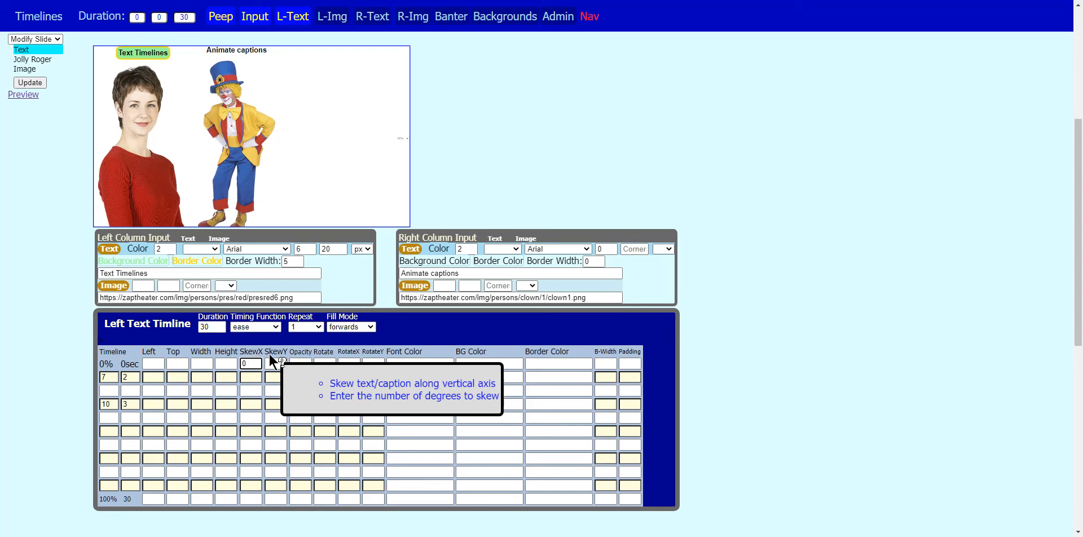
{"action": "left_click", "coordinate": [279, 363]}
{"action": "type", "text": "00"}
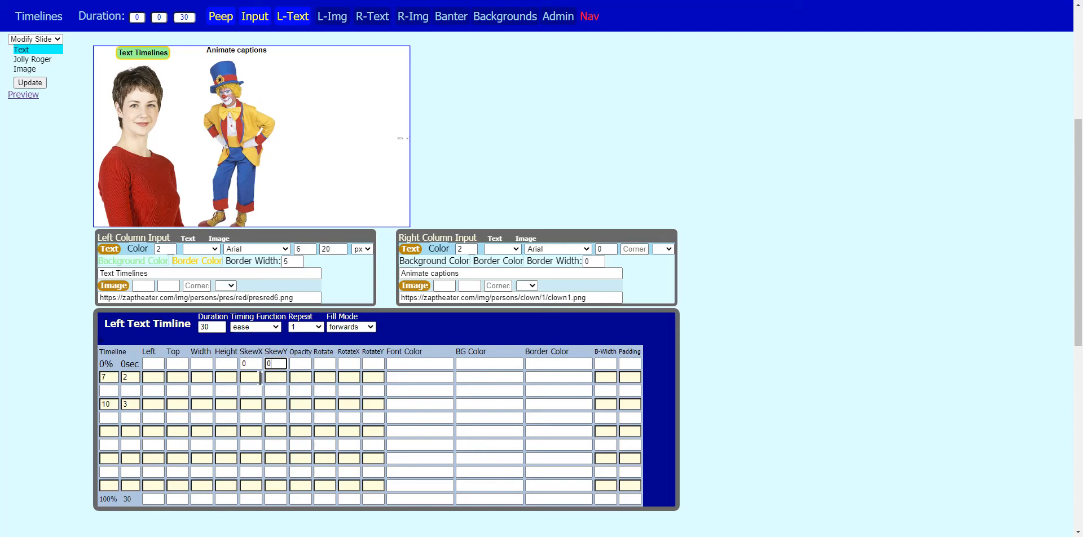
Set SkewX 40 and SkewY 0 in the 2-second row, and SkewX -40 and SkewY 0 in the 3-second row
{"action": "left_click", "coordinate": [260, 378]}
{"action": "type", "text": "40"}
{"action": "left_click", "coordinate": [256, 408]}
{"action": "type", "text": "4"}
Add a keyframe at 4% in the third timeline row with SkewX 0 and SkewY 0
{"action": "left_click", "coordinate": [116, 431]}
{"action": "type", "text": "4"}
{"action": "left_click", "coordinate": [250, 430]}
{"action": "type", "text": "0"}
{"action": "left_click", "coordinate": [280, 431]}
{"action": "type", "text": "0"}
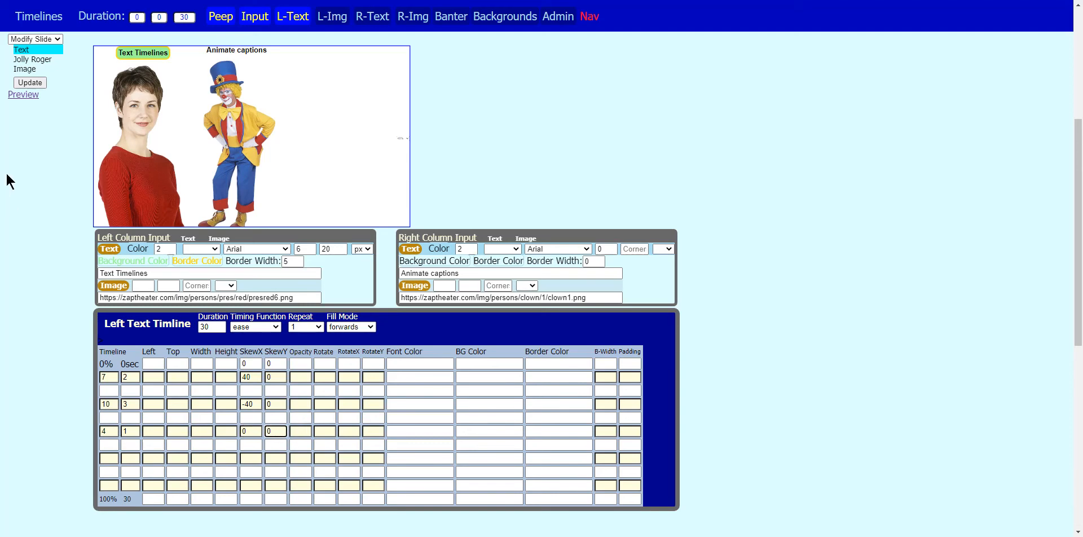
Update the slide and preview the horizontal skew animation, then return to the editor
{"action": "left_click", "coordinate": [30, 83]}
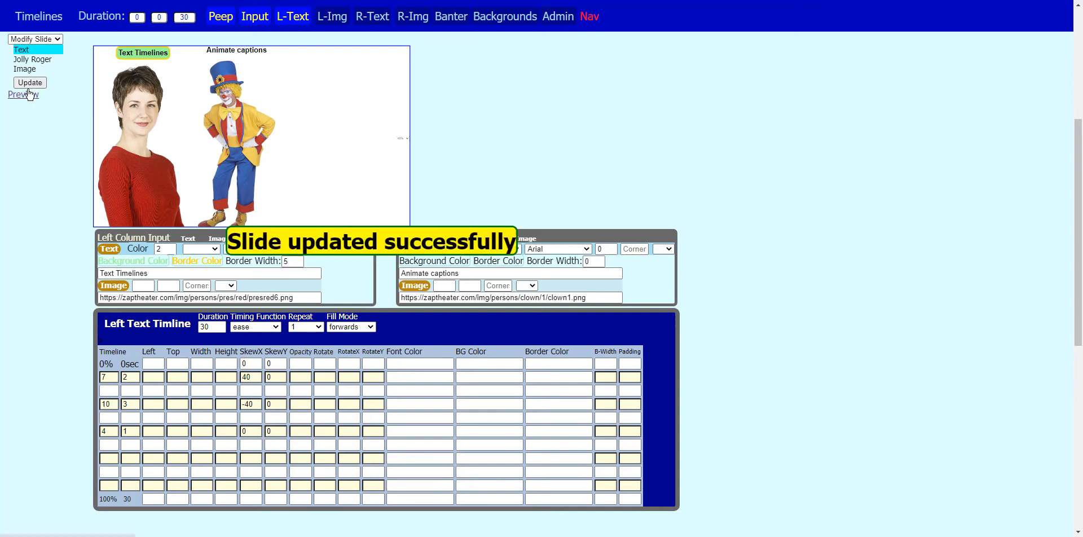
{"action": "left_click", "coordinate": [27, 91]}
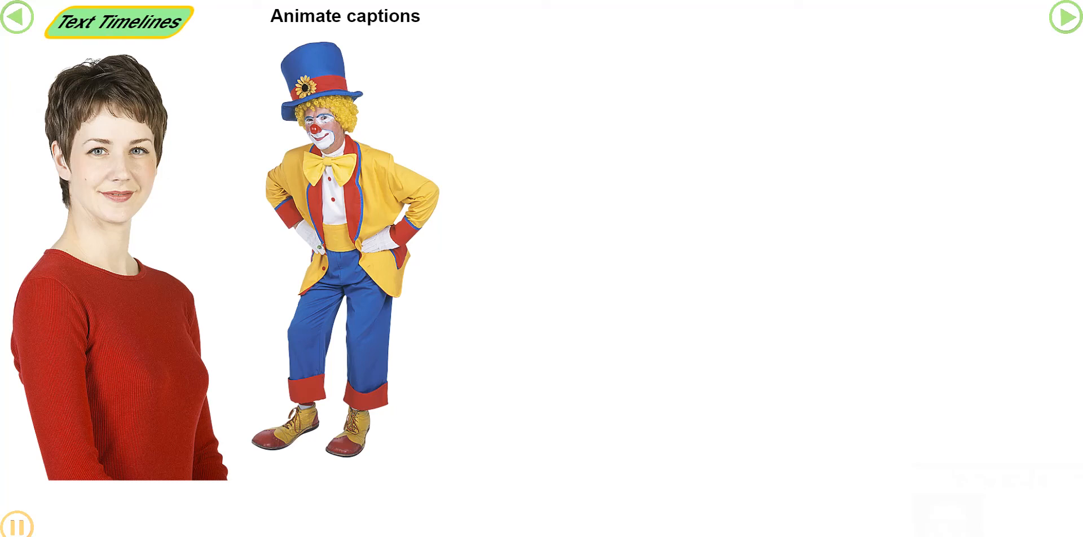
{"action": "left_click", "coordinate": [232, 1]}
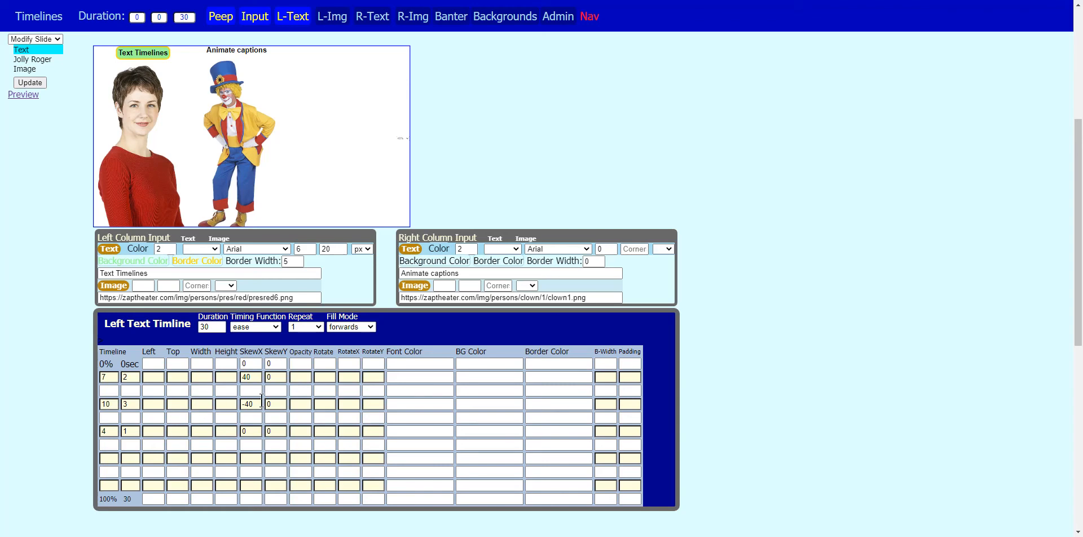
Set SkewY to 60 in the 2-second row and to -60 in the 3-second row
{"action": "double_click", "coordinate": [275, 364]}
{"action": "double_click", "coordinate": [281, 378]}
{"action": "type", "text": "6"}
{"action": "left_click", "coordinate": [277, 404]}
{"action": "double_click", "coordinate": [277, 404]}
{"action": "type", "text": "-0"}
{"action": "type", "text": "6"}
{"action": "left_click", "coordinate": [275, 431]}
Set SkewX to 0 in both the 2-second and 3-second rows
{"action": "double_click", "coordinate": [248, 376]}
{"action": "type", "text": "0"}
{"action": "double_click", "coordinate": [247, 404]}
{"action": "type", "text": "0"}
Update the slide and preview the vertical skew animation, then return to the editor
{"action": "left_click", "coordinate": [31, 82]}
{"action": "left_click", "coordinate": [31, 93]}
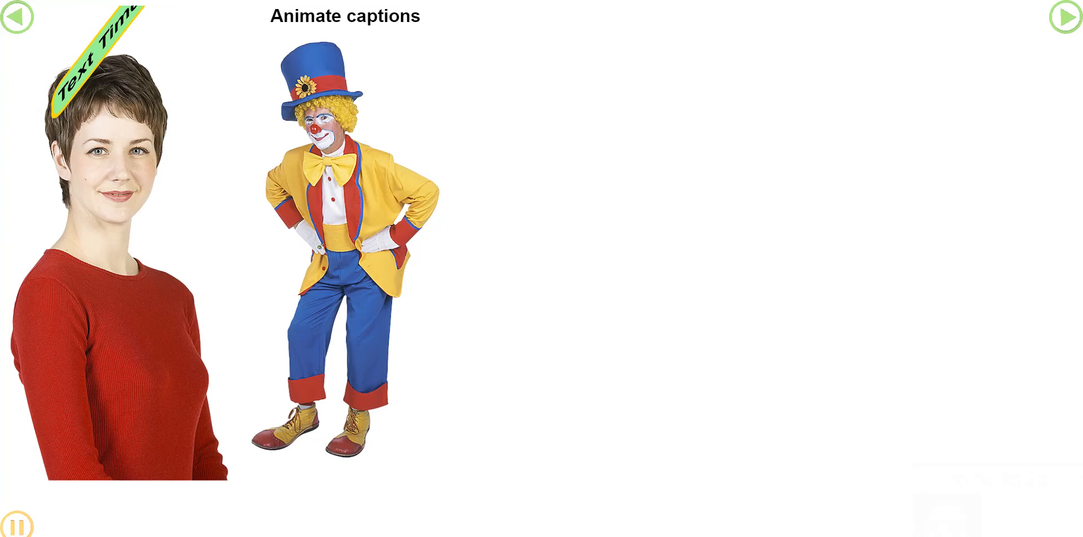
{"action": "key", "text": "ctrl+w"}
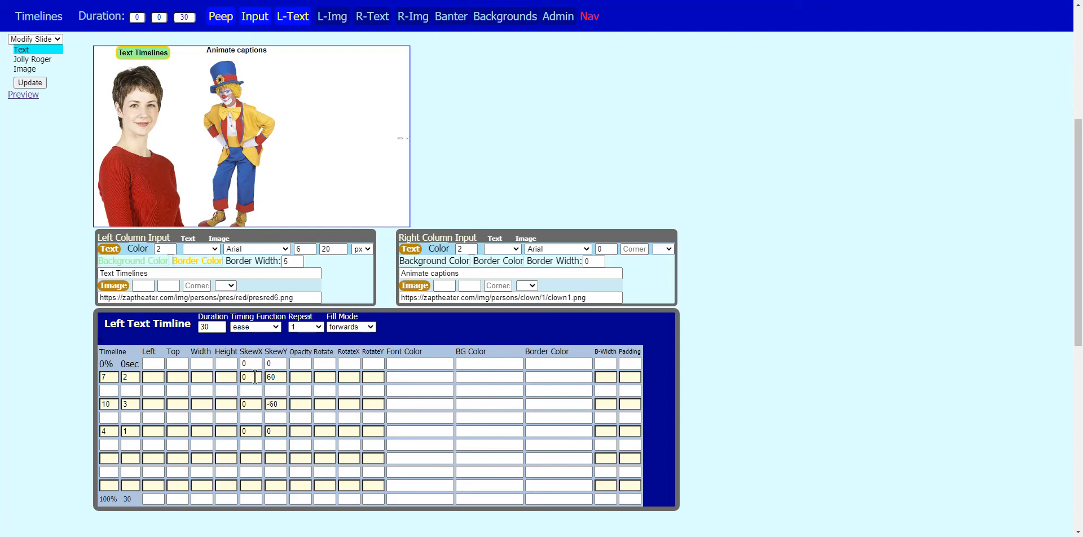
Set SkewX to 4 in the 2-second row, then update the slide and preview the combined skew
{"action": "left_click_drag", "start_coordinate": [276, 377], "coordinate": [265, 376]}
{"action": "double_click", "coordinate": [243, 376]}
{"action": "type", "text": "4"}
{"action": "left_click", "coordinate": [35, 82]}
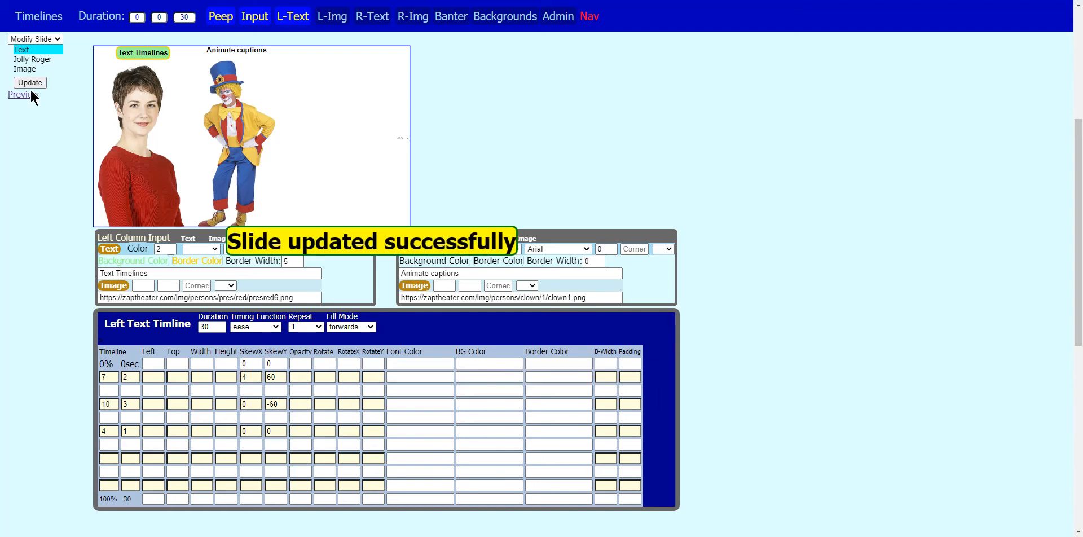
{"action": "left_click", "coordinate": [29, 93]}
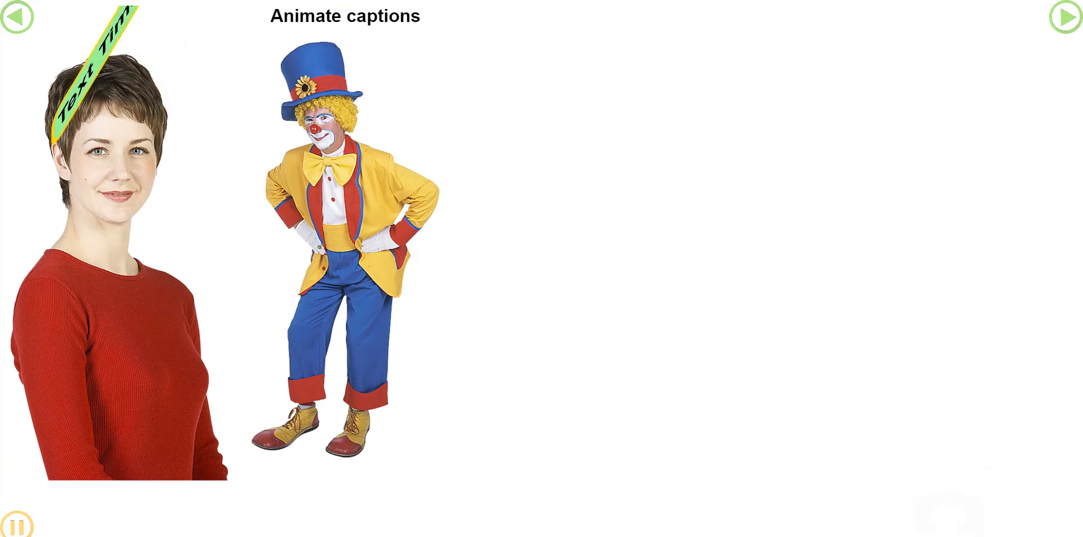
{"action": "key", "text": "ctrl+w"}
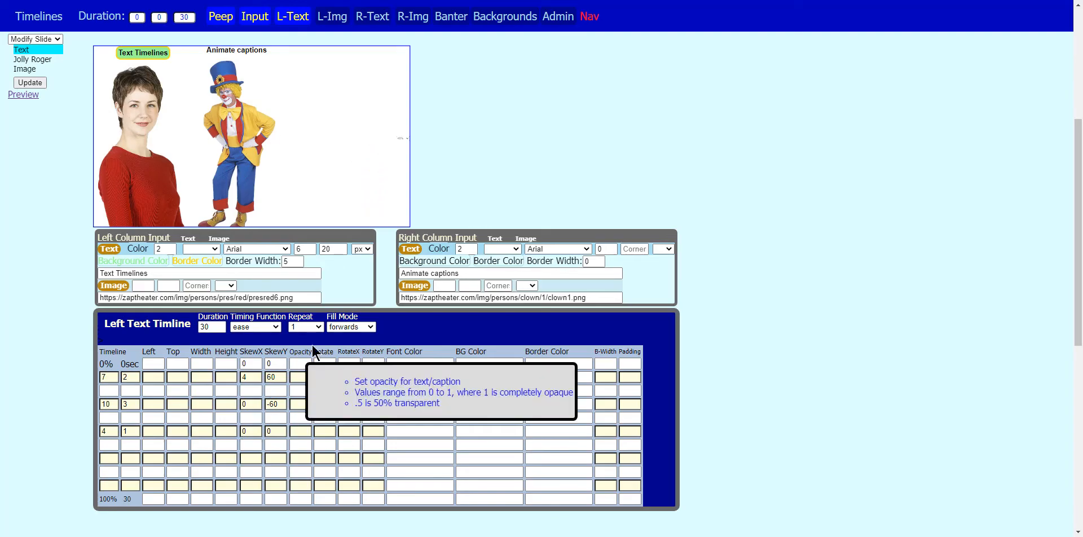
Clear the SkewX and SkewY values from every row of the left text timeline, keeping the row times
{"action": "left_click_drag", "start_coordinate": [274, 363], "coordinate": [234, 366]}
{"action": "key", "text": "BackSpace"}
{"action": "left_click", "coordinate": [237, 368]}
{"action": "left_click", "coordinate": [254, 368]}
{"action": "left_click_drag", "start_coordinate": [252, 384], "coordinate": [233, 432]}
{"action": "left_click", "coordinate": [247, 379]}
{"action": "key", "text": "BackSpace"}
{"action": "key", "text": "BackSpace"}
{"action": "key", "text": "BackSpace"}
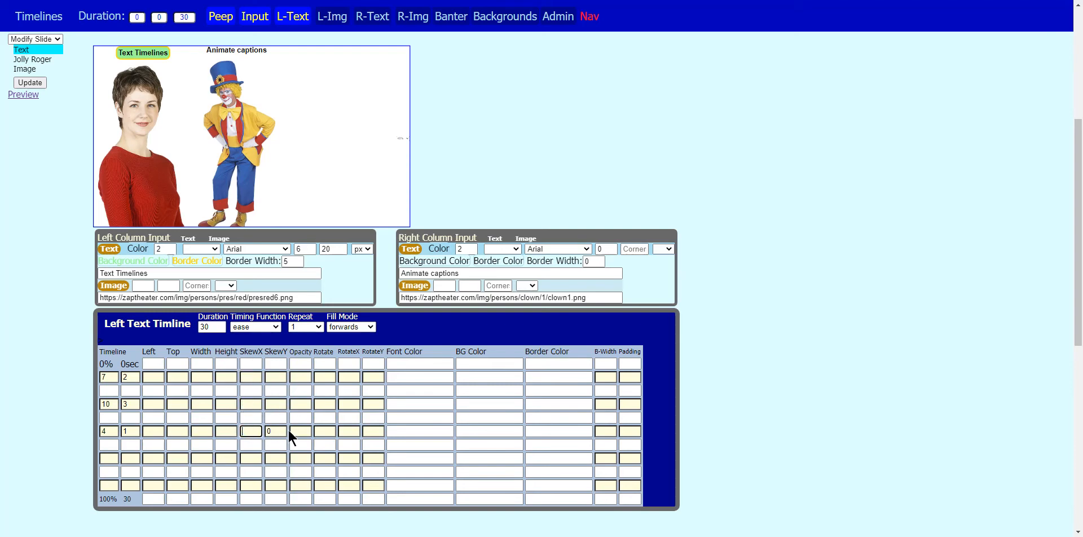
{"action": "left_click", "coordinate": [285, 431]}
{"action": "key", "text": "BackSpace"}
Set Rotate to 0 in the 0% row, 360 in the 2-second row and -180 in the 3-second row
{"action": "left_click", "coordinate": [327, 364]}
{"action": "type", "text": "0"}
{"action": "left_click", "coordinate": [330, 376]}
{"action": "type", "text": "360"}
{"action": "left_click", "coordinate": [331, 404]}
{"action": "type", "text": "-180"}
Change the third keyframe's time to 4 seconds and set its Rotate value to 0
{"action": "double_click", "coordinate": [130, 428]}
{"action": "type", "text": "4"}
{"action": "left_click", "coordinate": [98, 430]}
{"action": "left_click", "coordinate": [325, 427]}
{"action": "type", "text": "0"}
Update the slide and preview the caption's Rotate animation, then return to the editor
{"action": "left_click", "coordinate": [31, 81]}
{"action": "left_click", "coordinate": [30, 96]}
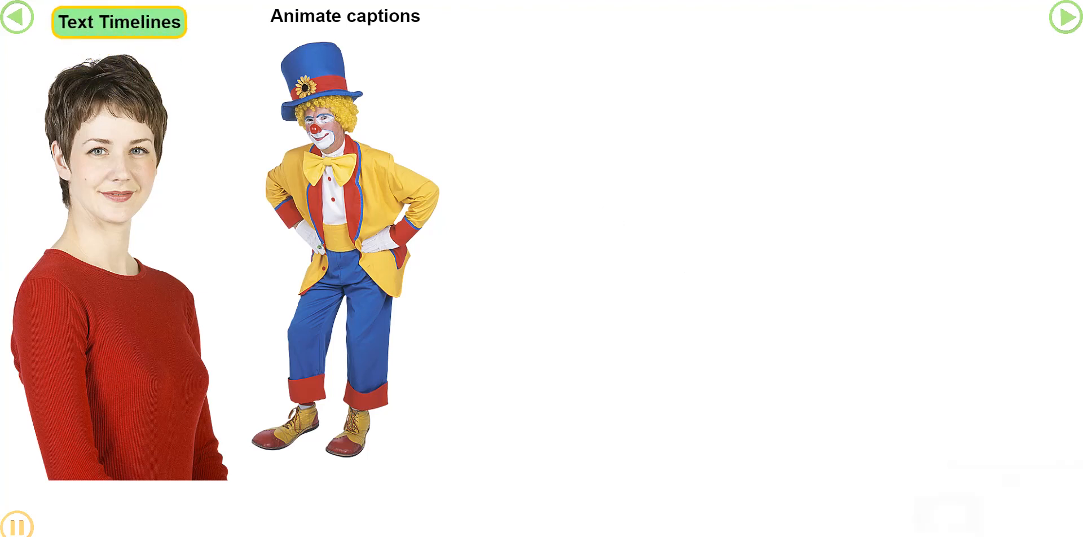
{"action": "left_click", "coordinate": [164, 1]}
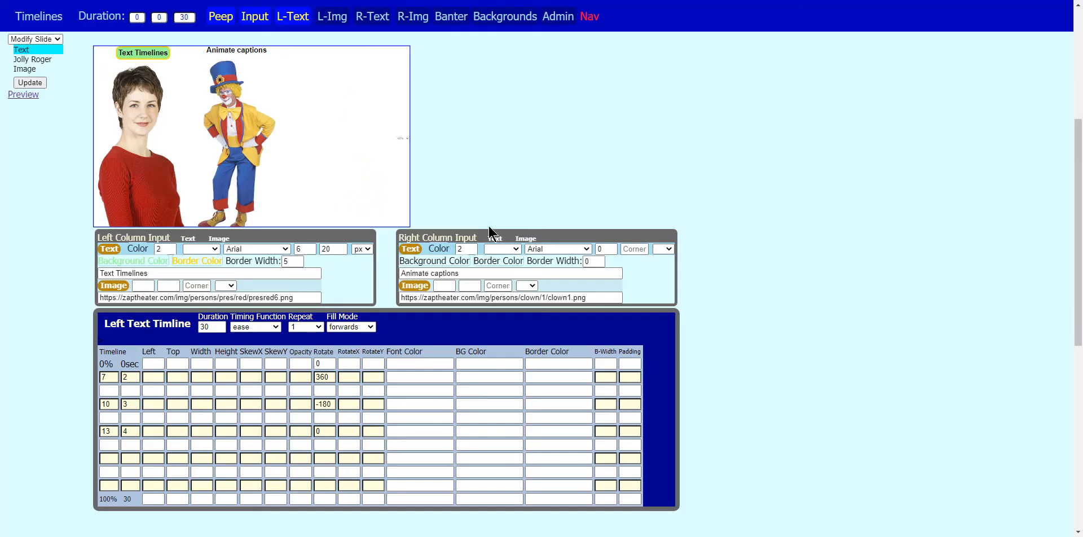
Clear the Rotate values from the 0%, 2-second, 3-second and 4-second rows
{"action": "double_click", "coordinate": [326, 363]}
{"action": "key", "text": "BackSpace"}
{"action": "left_click_drag", "start_coordinate": [333, 379], "coordinate": [314, 405]}
{"action": "key", "text": "BackSpace"}
{"action": "key", "text": "BackSpace"}
{"action": "double_click", "coordinate": [318, 431]}
{"action": "key", "text": "BackSpace"}
Set RotateX to 0 at 0%, 360 at 2 seconds, 180 at 3 seconds and 0 at 4 seconds
{"action": "left_click", "coordinate": [356, 364]}
{"action": "type", "text": "0"}
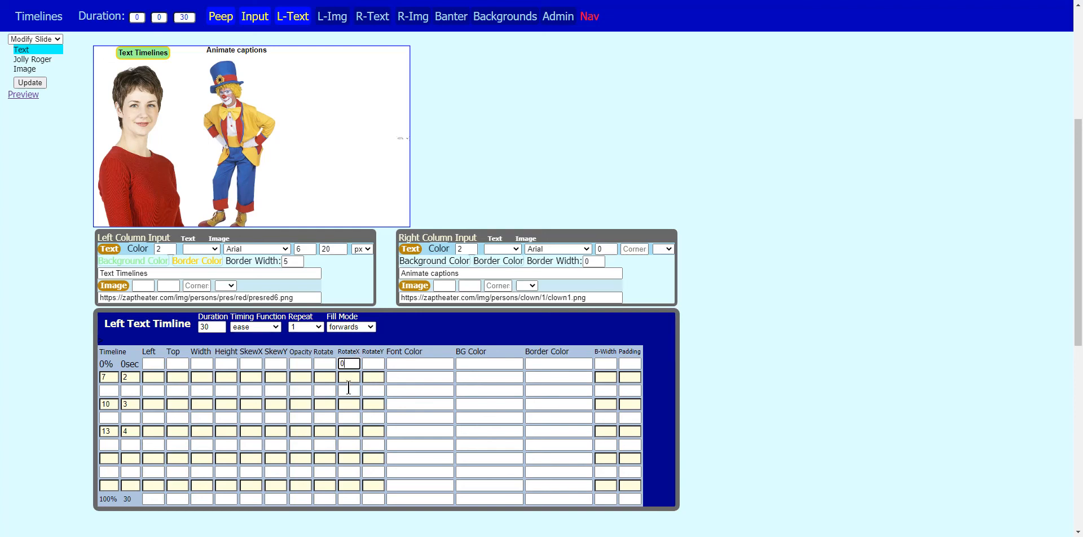
{"action": "left_click", "coordinate": [349, 377]}
{"action": "type", "text": "360"}
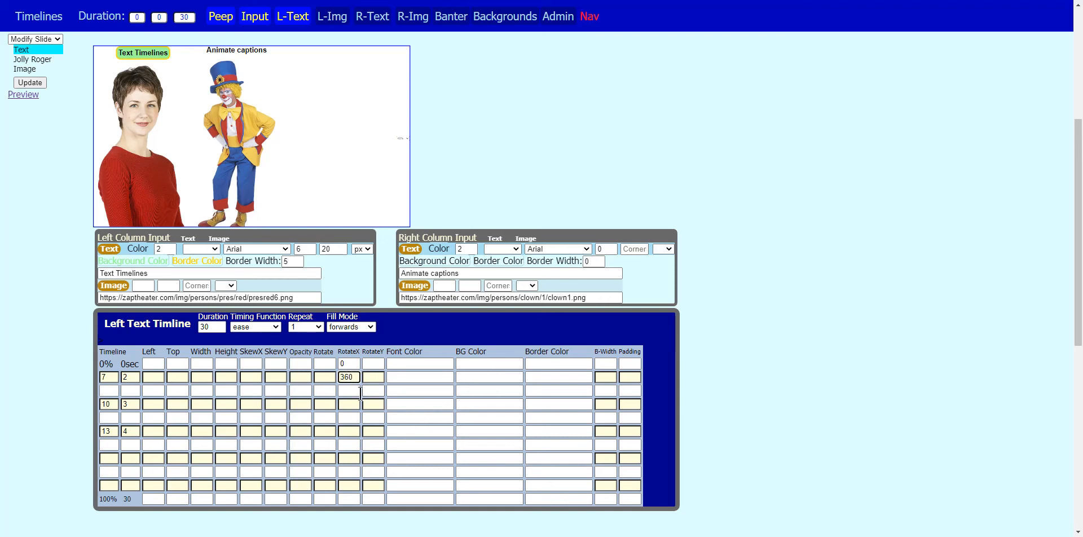
{"action": "left_click", "coordinate": [348, 405]}
{"action": "type", "text": "180"}
{"action": "left_click", "coordinate": [350, 432]}
{"action": "type", "text": "0"}
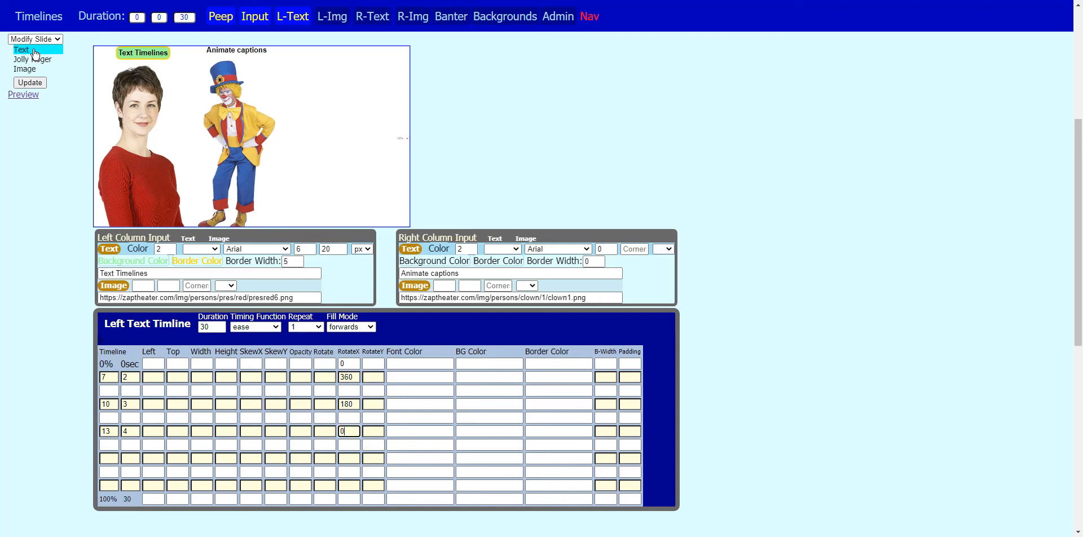
Update the slide and preview the caption's RotateX animation, then return to the editor
{"action": "left_click", "coordinate": [20, 83]}
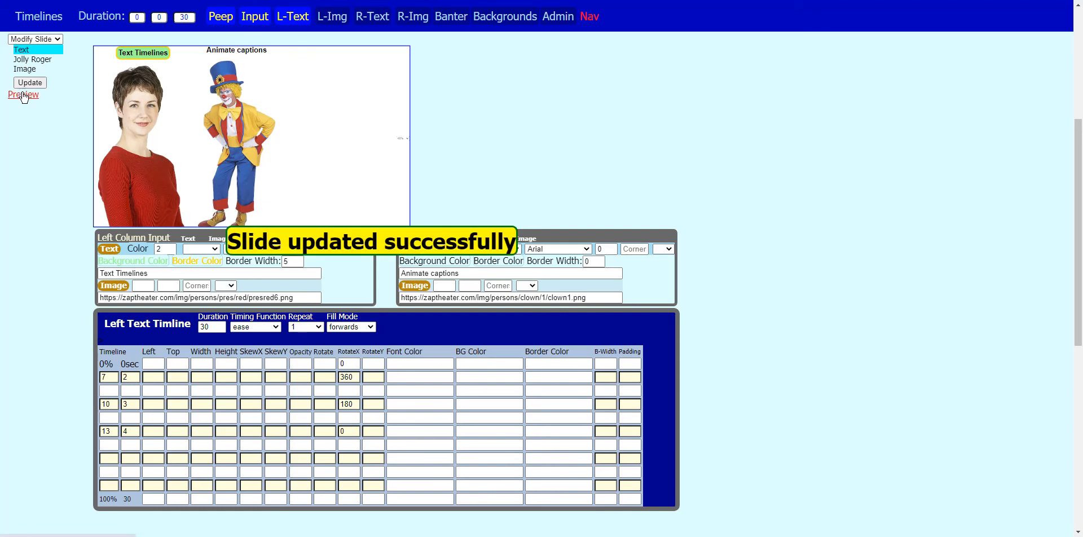
{"action": "left_click", "coordinate": [22, 94]}
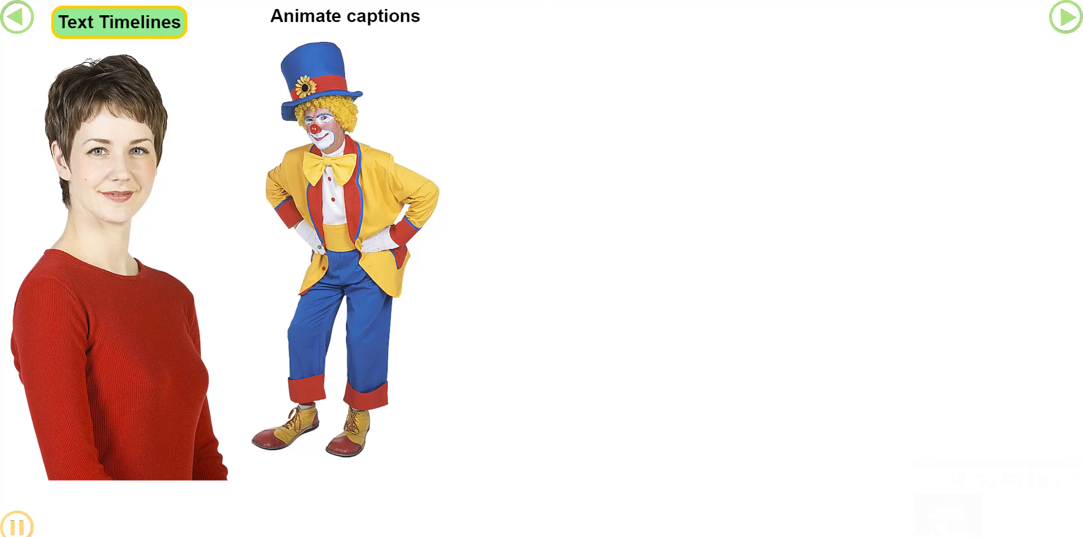
{"action": "key", "text": "ctrl+w"}
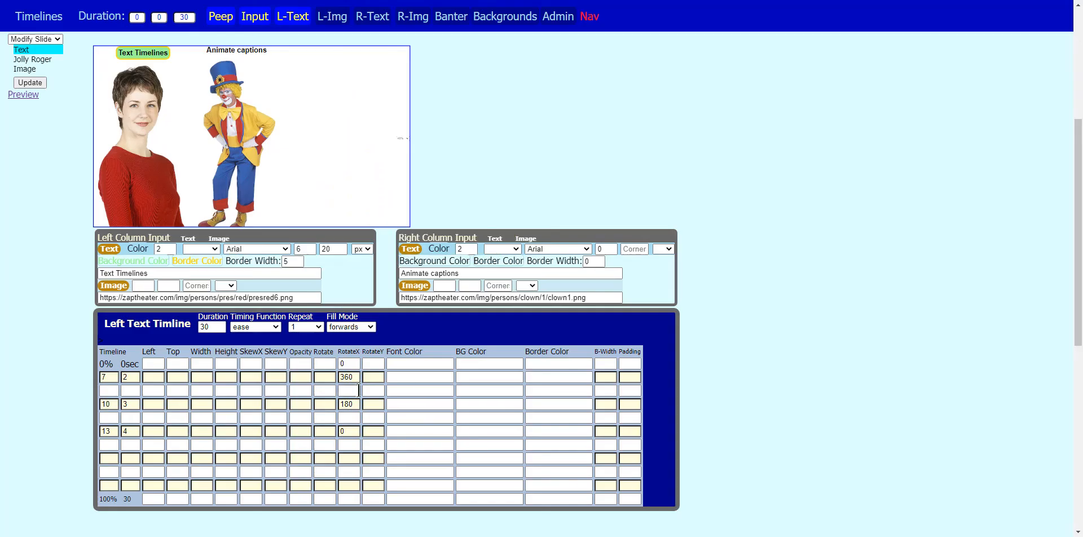
Clear the RotateX values from all rows of the left text timeline
{"action": "double_click", "coordinate": [347, 364]}
{"action": "key", "text": "BackSpace"}
{"action": "left_click_drag", "start_coordinate": [353, 378], "coordinate": [327, 377]}
{"action": "key", "text": "BackSpace"}
{"action": "left_click_drag", "start_coordinate": [355, 407], "coordinate": [319, 430]}
{"action": "key", "text": "BackSpace"}
{"action": "key", "text": "BackSpace"}
Set RotateY to 0 at 0%, 360 at 2 seconds, -360 at 3 seconds and 0 at 4 seconds
{"action": "left_click", "coordinate": [377, 364]}
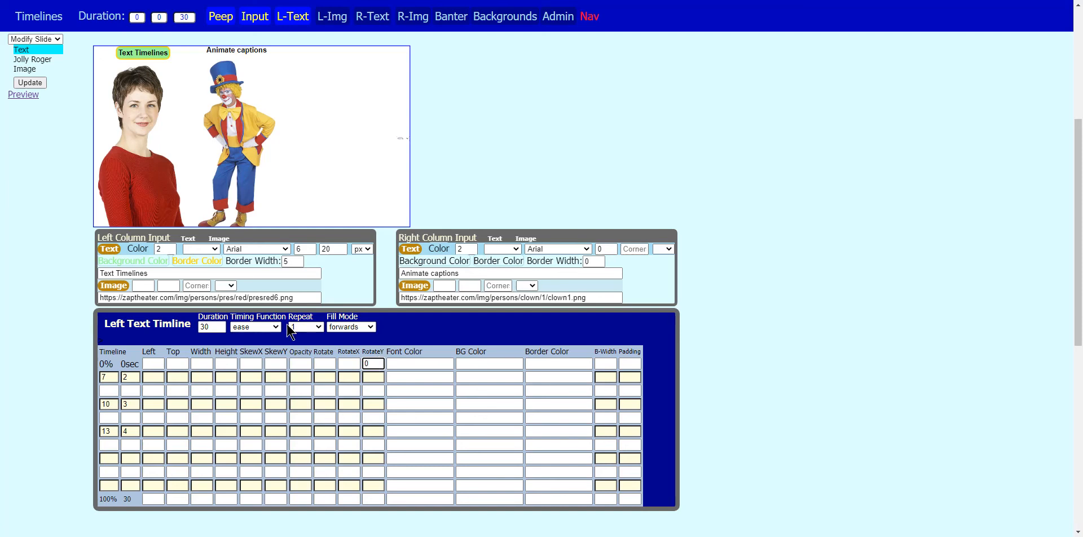
{"action": "left_click", "coordinate": [367, 376]}
{"action": "type", "text": "360"}
{"action": "left_click", "coordinate": [380, 404]}
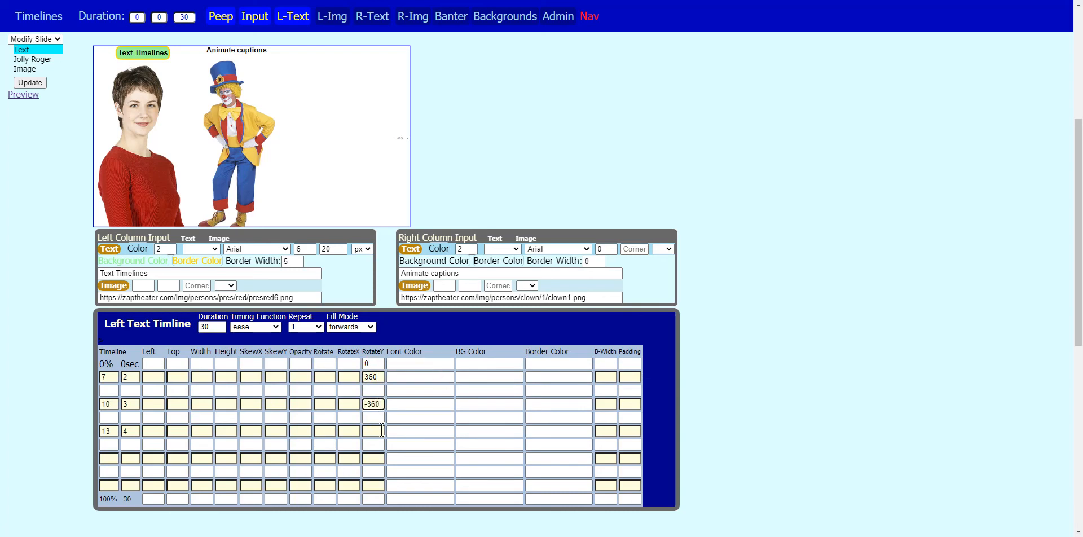
{"action": "left_click", "coordinate": [382, 431]}
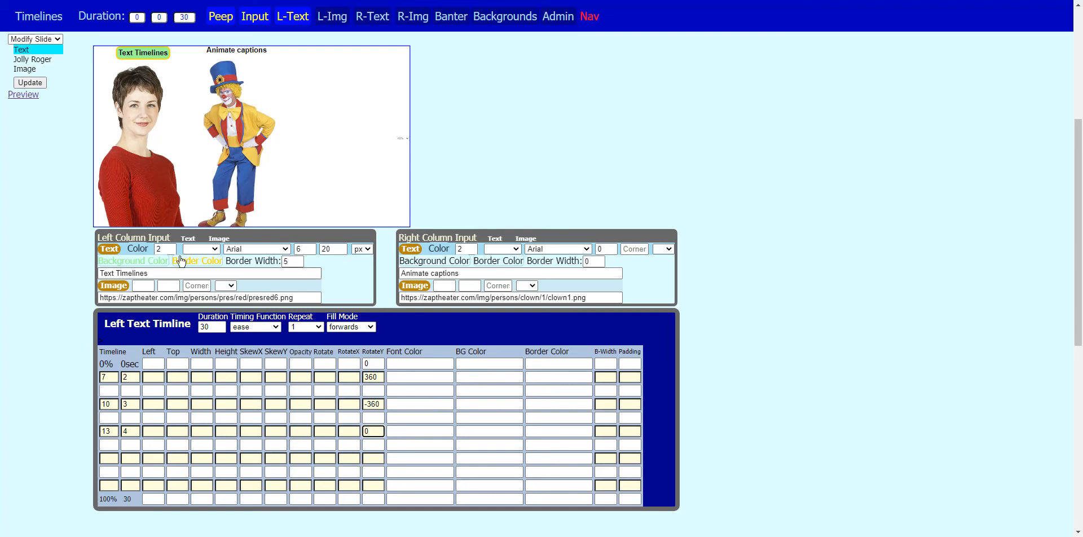
Update the slide and preview the caption's RotateY animation, then return to the editor
{"action": "left_click", "coordinate": [28, 79]}
{"action": "left_click", "coordinate": [23, 94]}
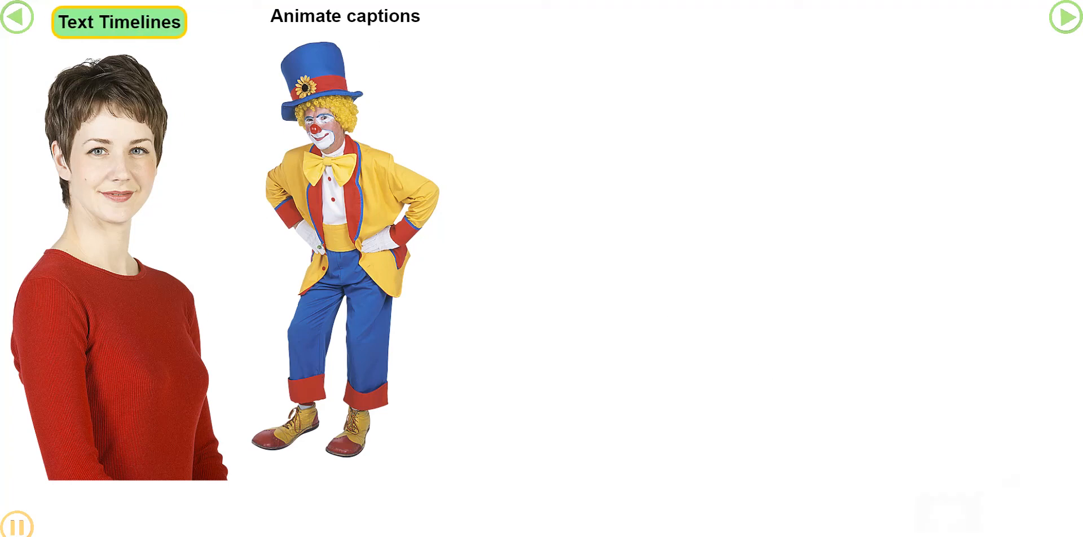
{"action": "left_click", "coordinate": [266, 1]}
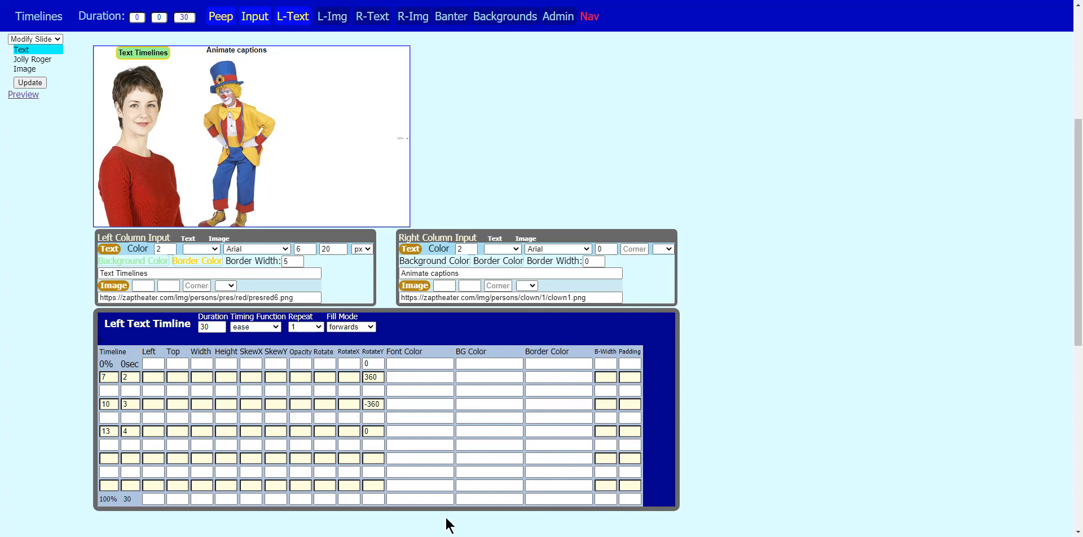
Clear the RotateY values from the 0%, 2-second, 3-second and 4-second rows
{"action": "double_click", "coordinate": [370, 364]}
{"action": "key", "text": "BackSpace"}
{"action": "double_click", "coordinate": [372, 377]}
{"action": "key", "text": "BackSpace"}
{"action": "double_click", "coordinate": [372, 403]}
{"action": "key", "text": "BackSpace"}
{"action": "double_click", "coordinate": [372, 431]}
{"action": "key", "text": "BackSpace"}
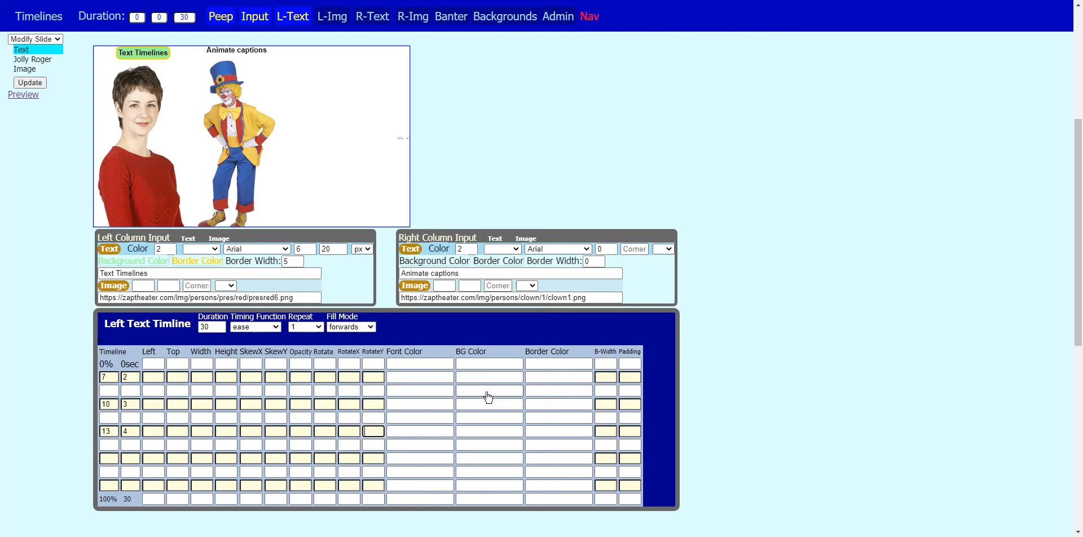
{"action": "left_click", "coordinate": [432, 368]}
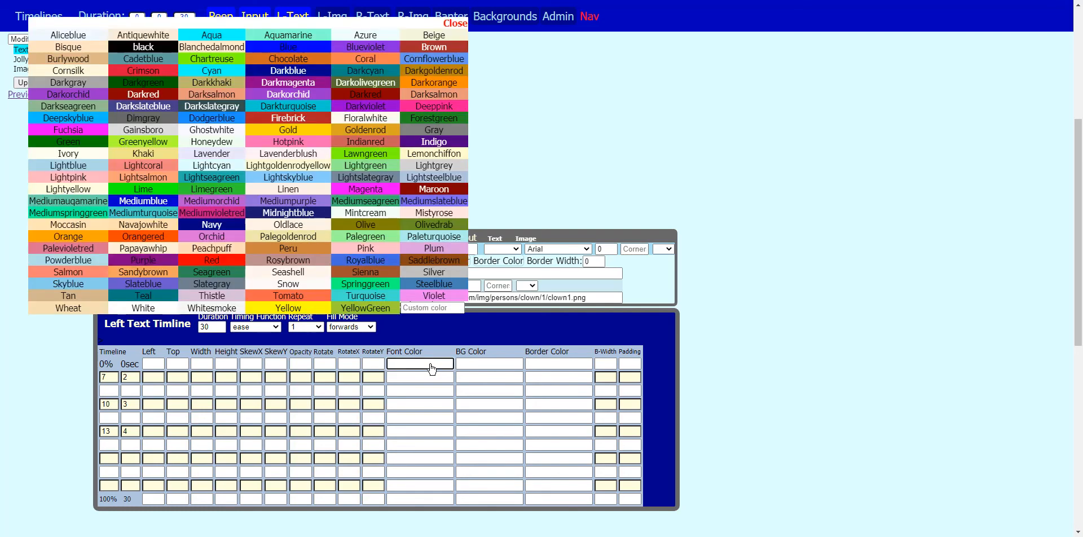
{"action": "left_click", "coordinate": [740, 351]}
{"action": "left_click", "coordinate": [454, 24]}
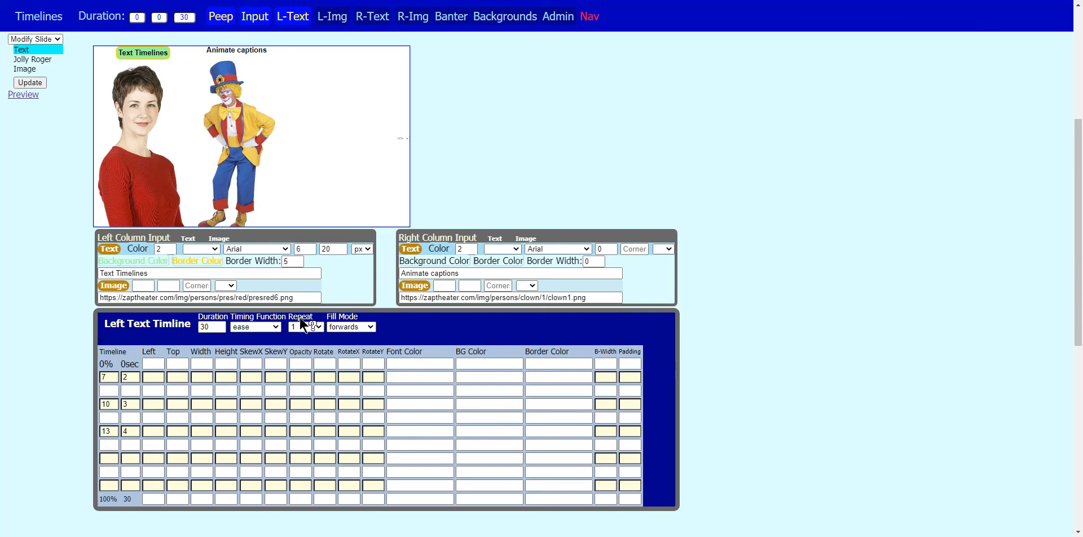
Set the font color to black in the 0% row and hotpink in the 2-second row
{"action": "left_click", "coordinate": [430, 364]}
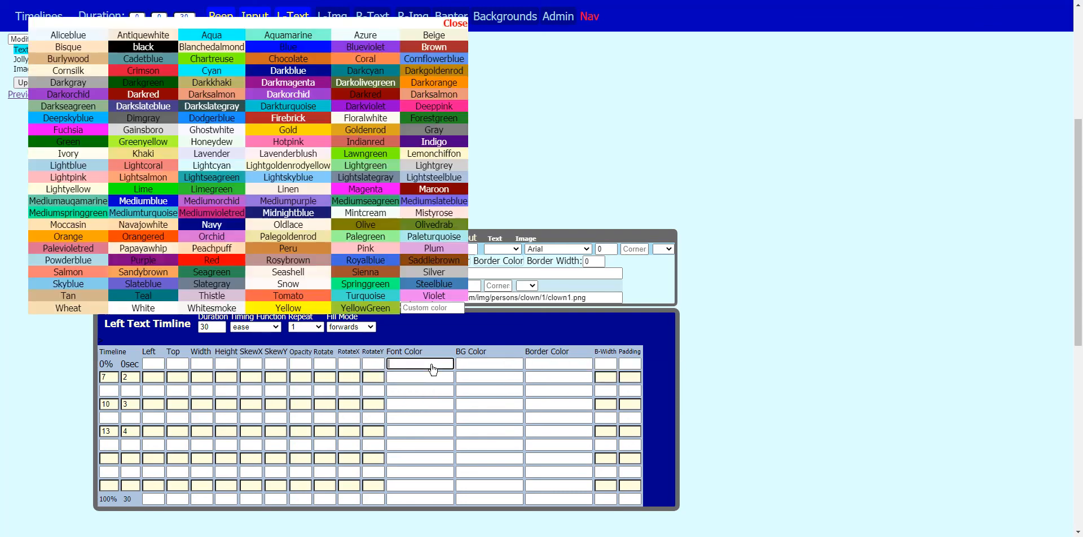
{"action": "left_click", "coordinate": [144, 48]}
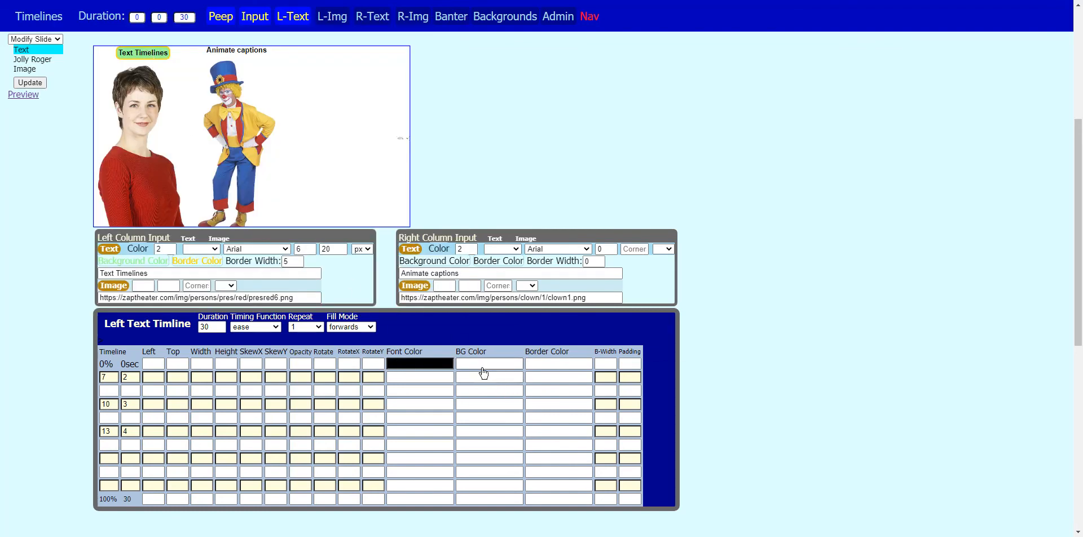
{"action": "left_click", "coordinate": [395, 378]}
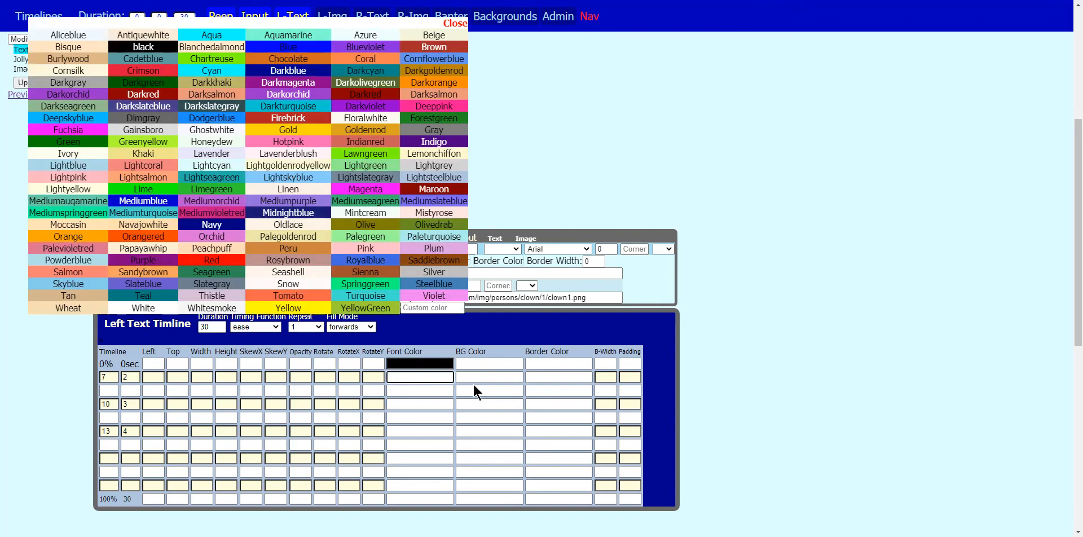
{"action": "left_click", "coordinate": [289, 143]}
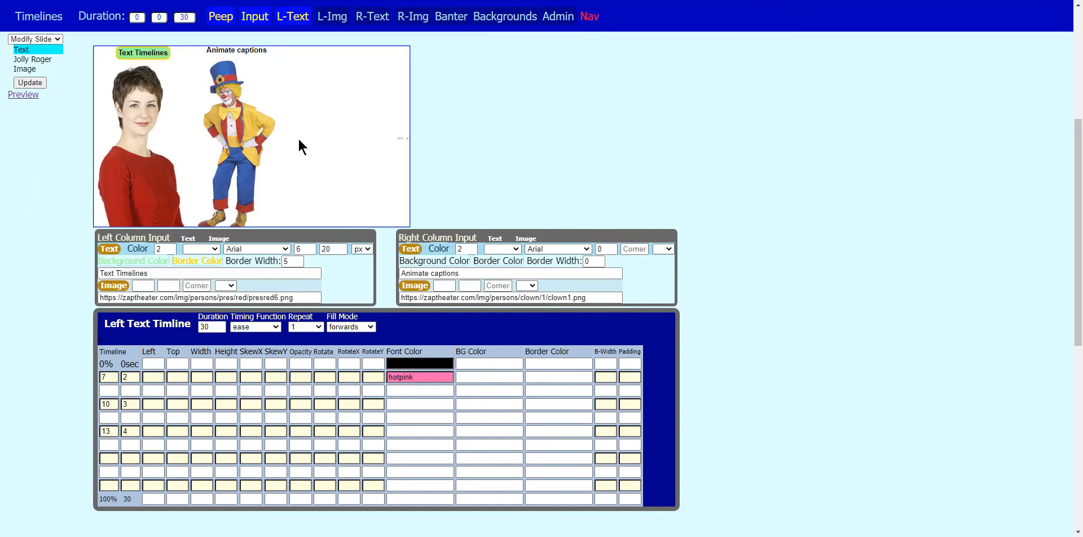
Set the font color to darkred in the 3-second row and saddlebrown in the 4-second row
{"action": "left_click", "coordinate": [411, 407]}
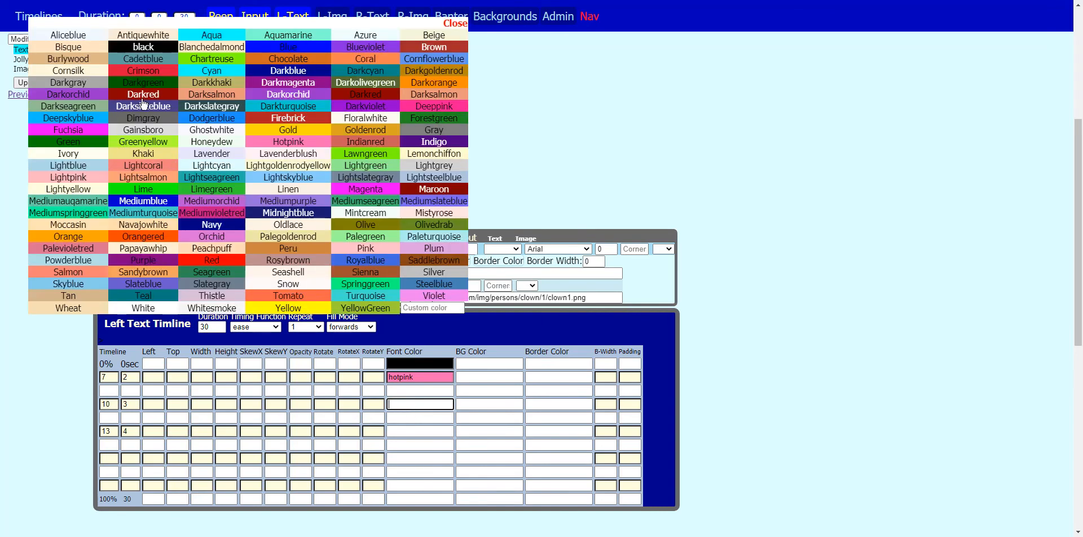
{"action": "left_click", "coordinate": [145, 95]}
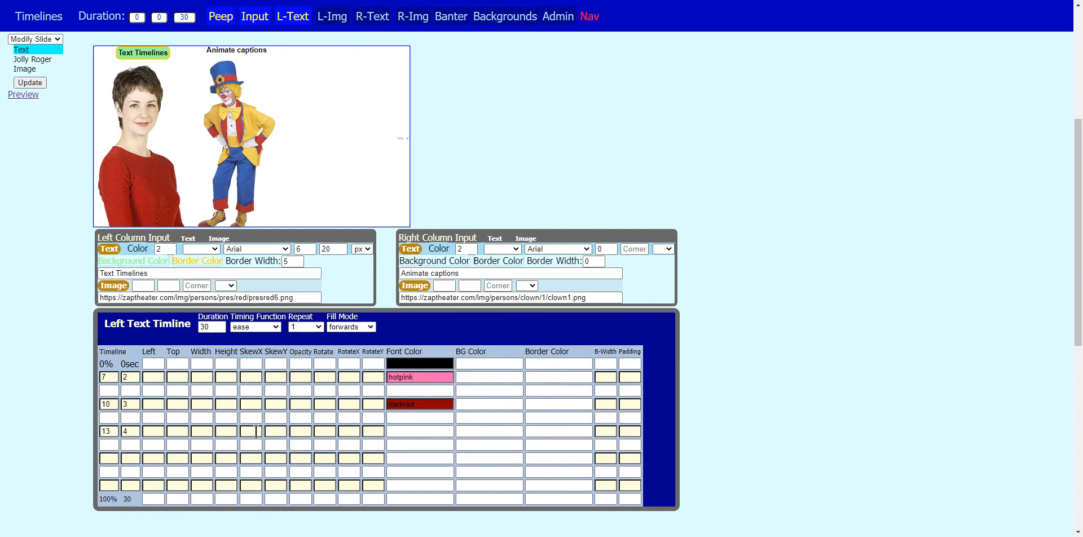
{"action": "left_click", "coordinate": [410, 433]}
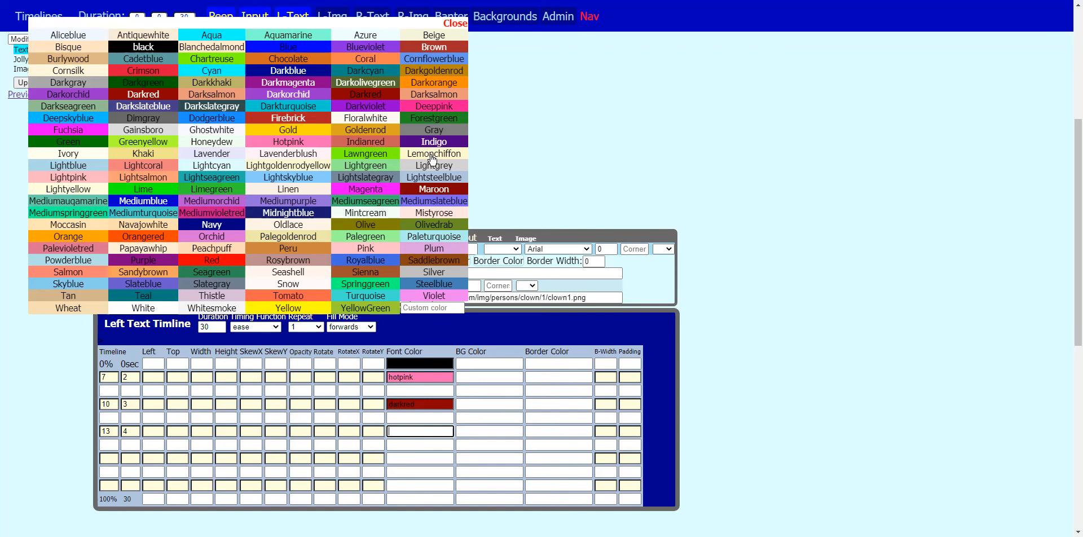
{"action": "left_click", "coordinate": [435, 262]}
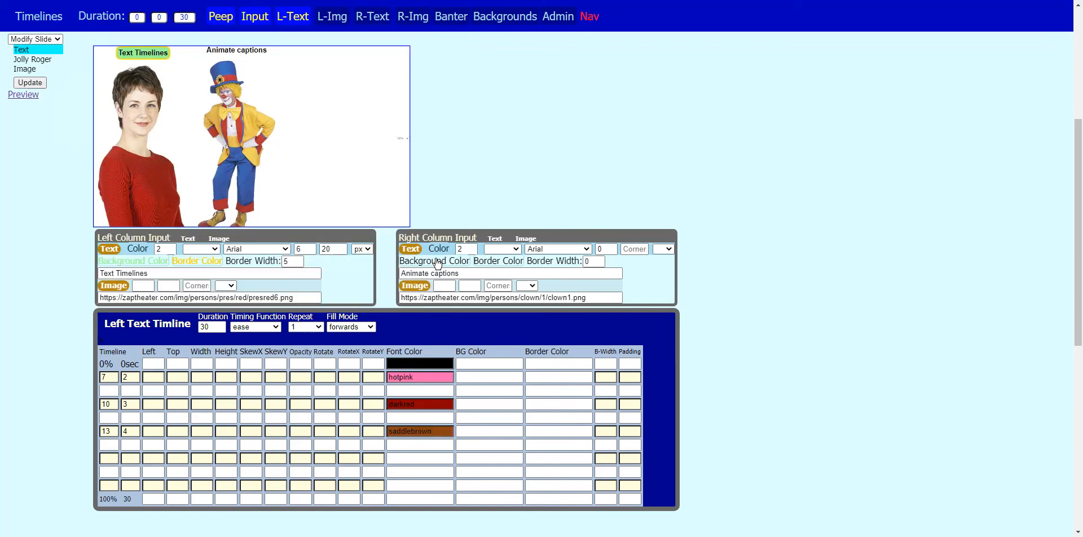
Set the font color to tomato in the 100% row, update the slide and preview the caption's font color animation
{"action": "left_click", "coordinate": [419, 499]}
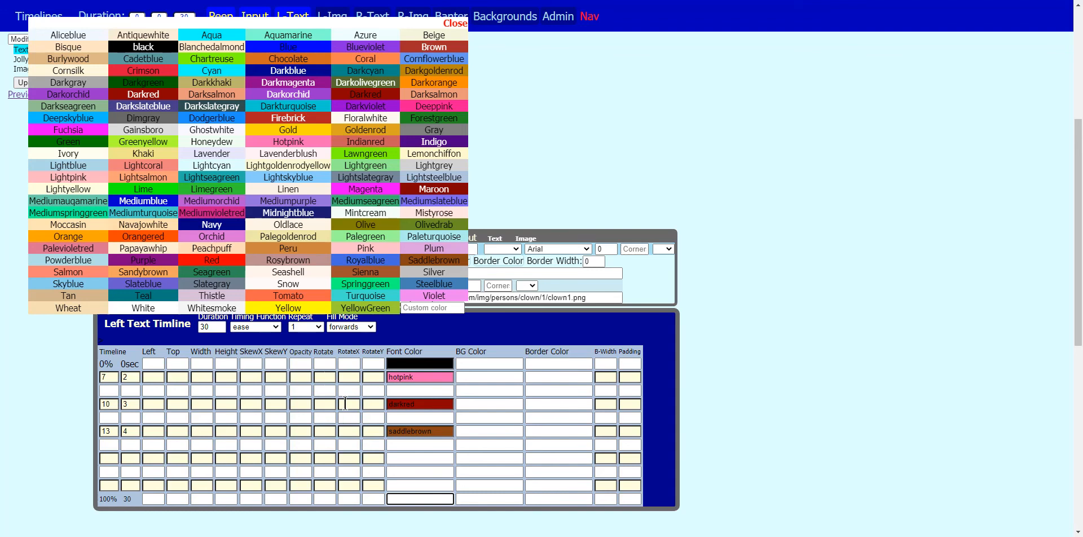
{"action": "left_click", "coordinate": [288, 299]}
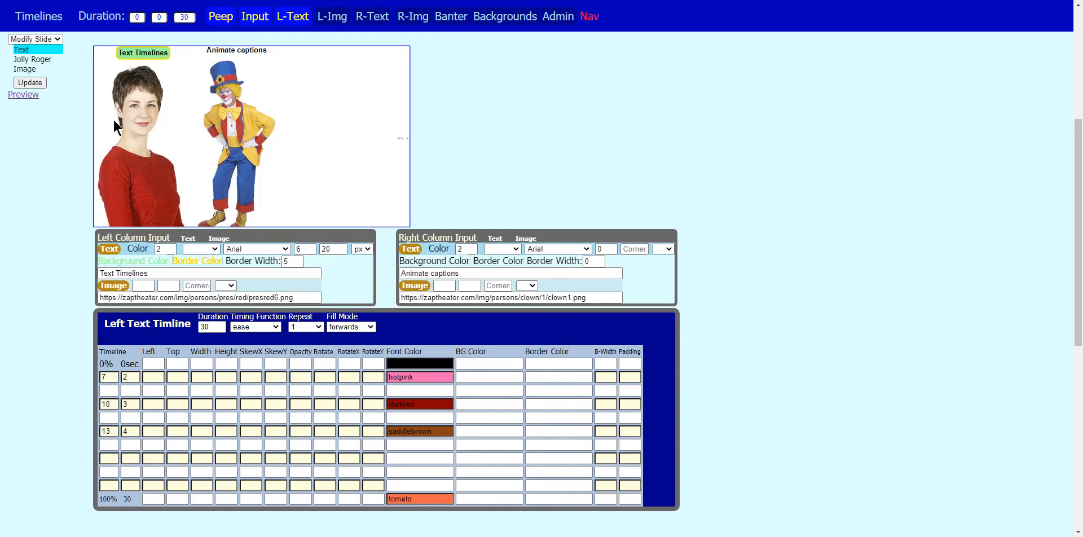
{"action": "left_click", "coordinate": [28, 82]}
{"action": "left_click", "coordinate": [26, 95]}
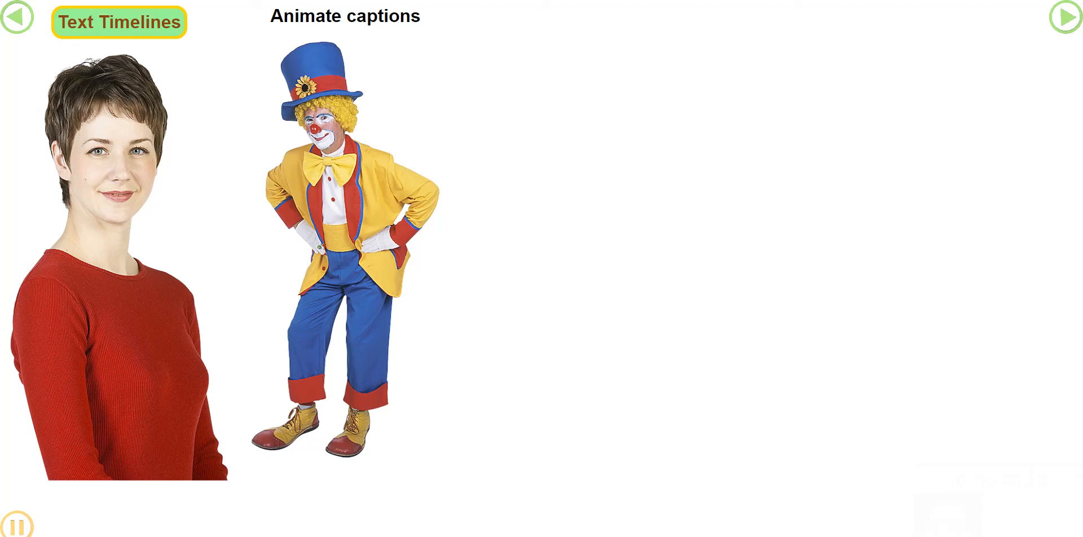
{"action": "left_click", "coordinate": [248, 0]}
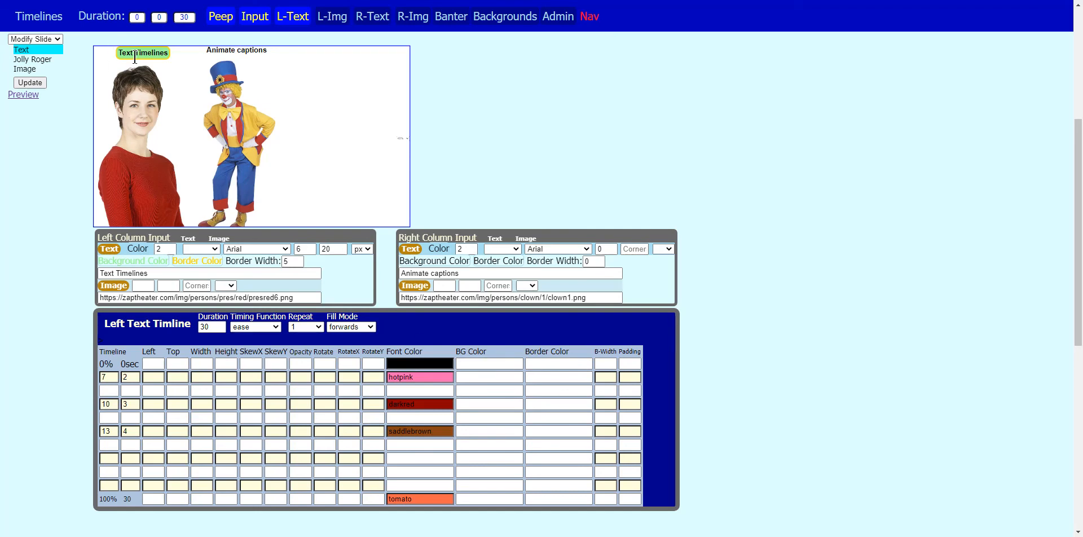
Set the background color to palegreen in the 0% row and black in the 2-second row
{"action": "left_click", "coordinate": [475, 365]}
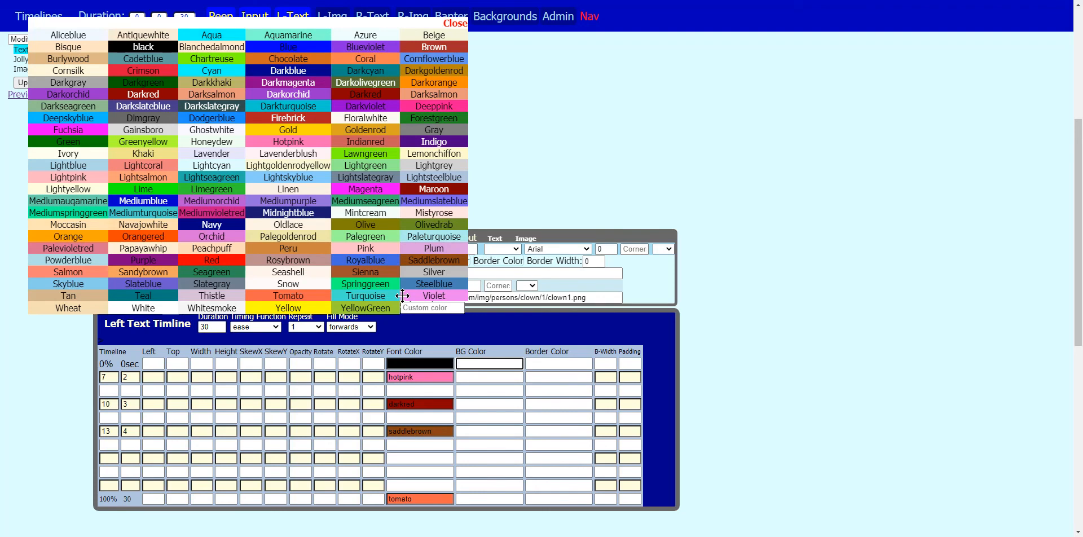
{"action": "left_click", "coordinate": [370, 237]}
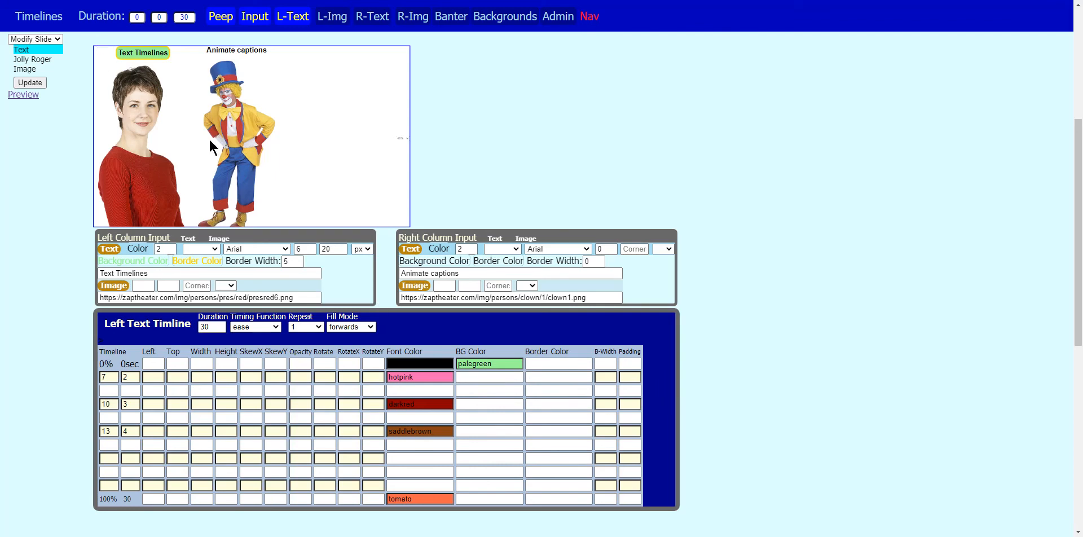
{"action": "left_click", "coordinate": [473, 380]}
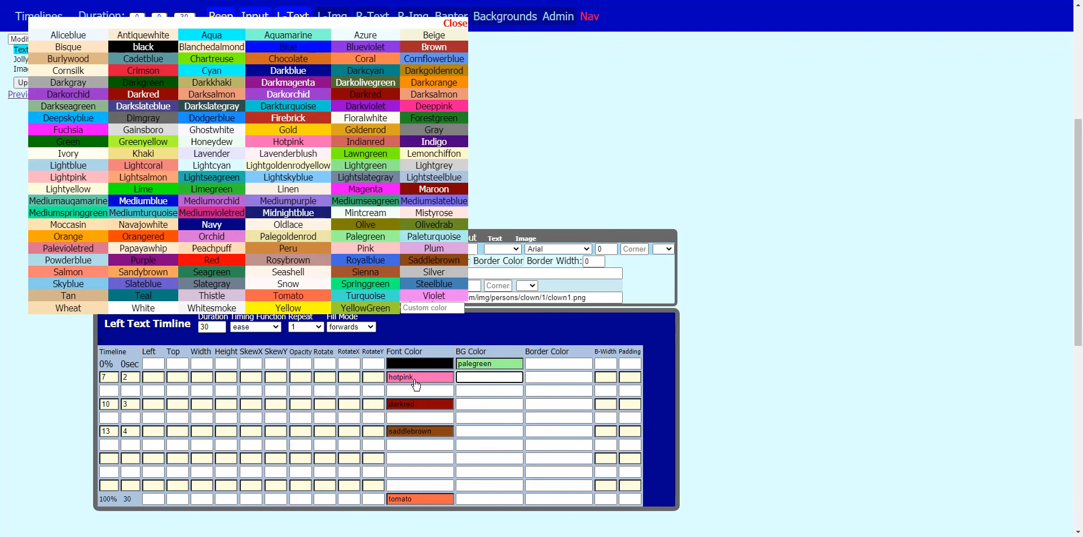
{"action": "left_click", "coordinate": [148, 51]}
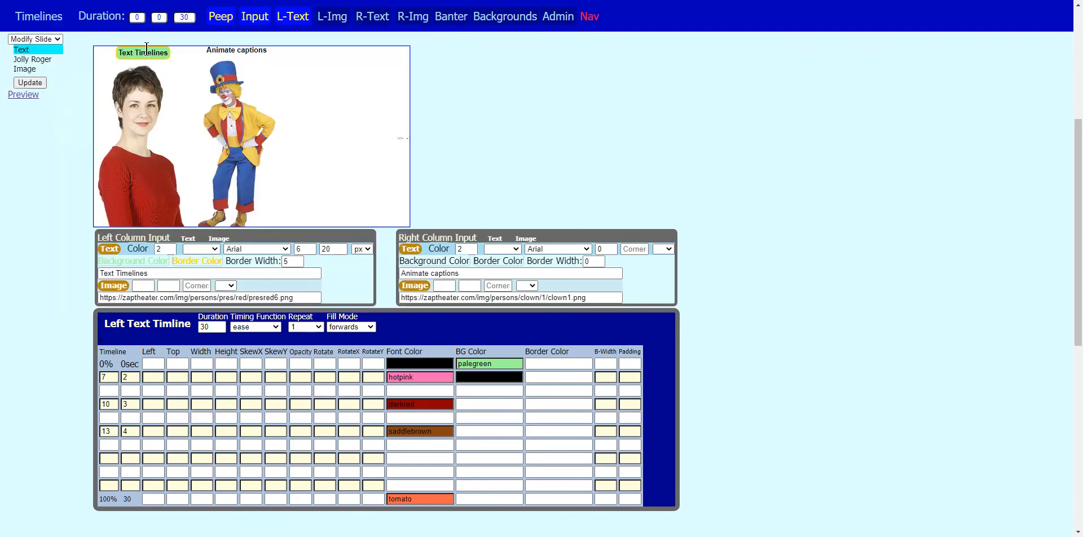
Set the background color to gold in the 3-second row, beige in the 4-second row and palegreen in the 100% row
{"action": "left_click", "coordinate": [509, 409]}
{"action": "left_click", "coordinate": [283, 129]}
{"action": "left_click", "coordinate": [491, 432]}
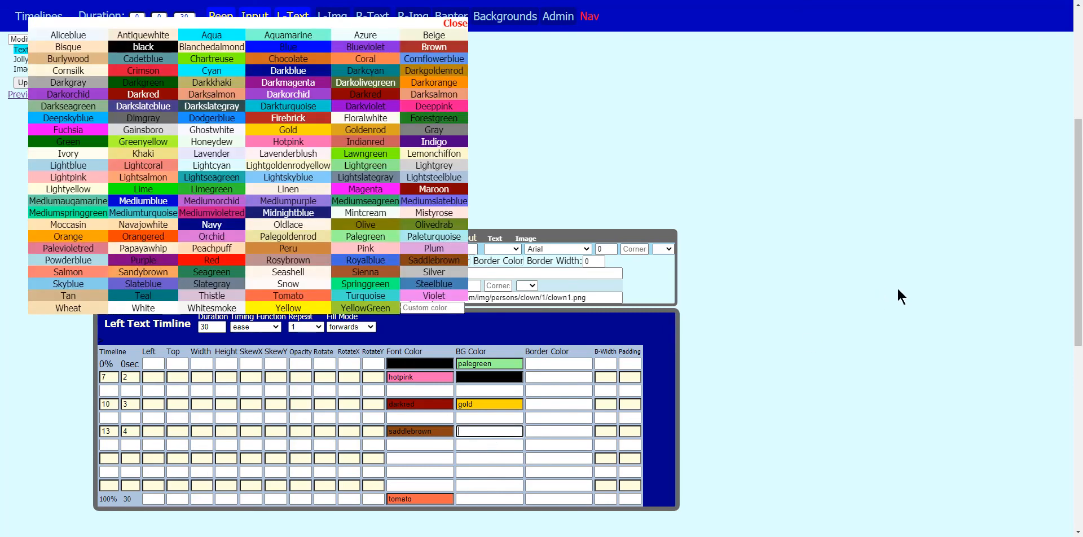
{"action": "left_click", "coordinate": [432, 36]}
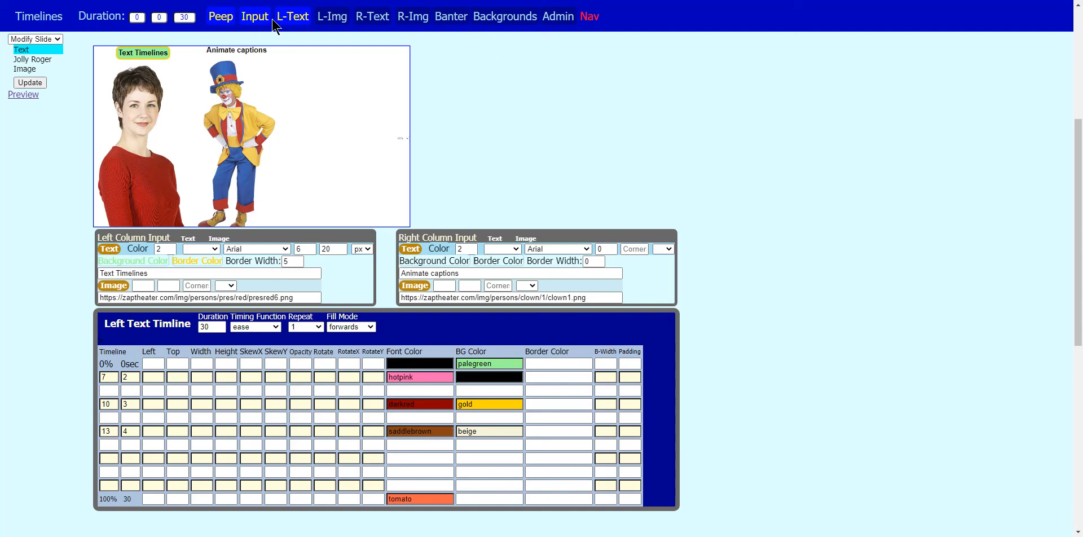
{"action": "left_click", "coordinate": [491, 501]}
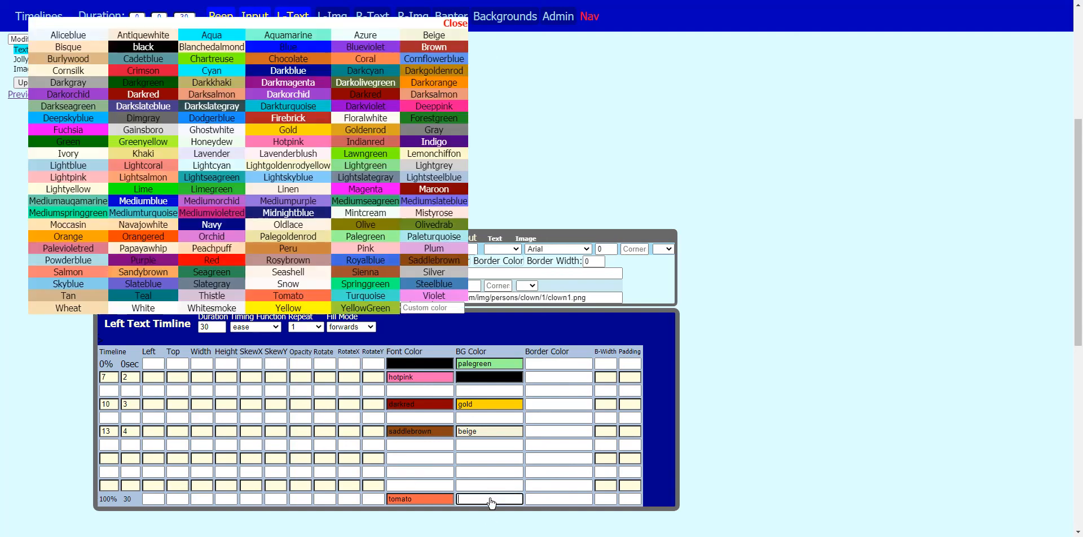
{"action": "left_click", "coordinate": [361, 238]}
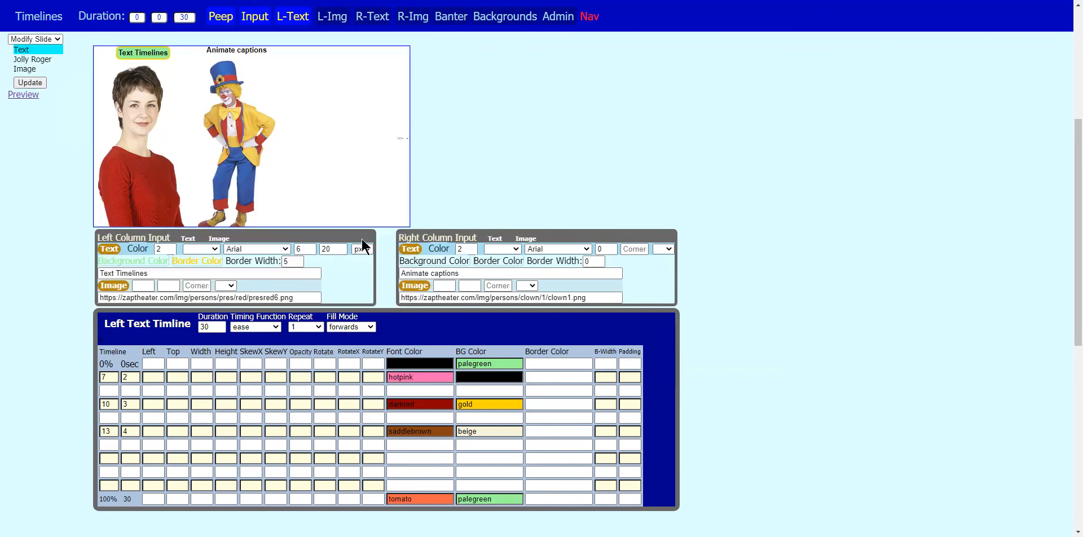
Update the slide and preview the caption's background color animation, returning to the editor when done
{"action": "left_click", "coordinate": [32, 80]}
{"action": "left_click", "coordinate": [23, 94]}
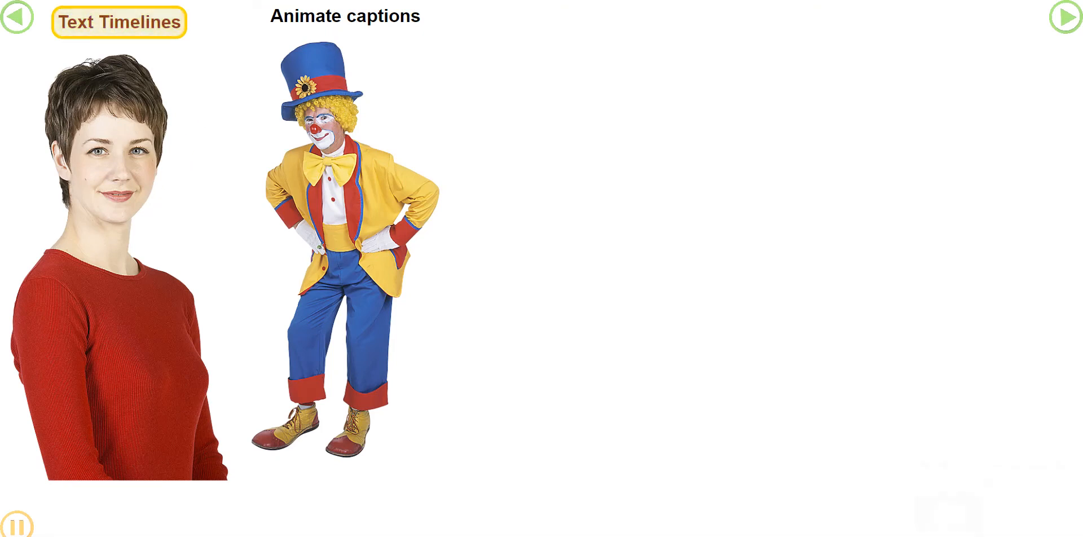
{"action": "left_click", "coordinate": [195, 1]}
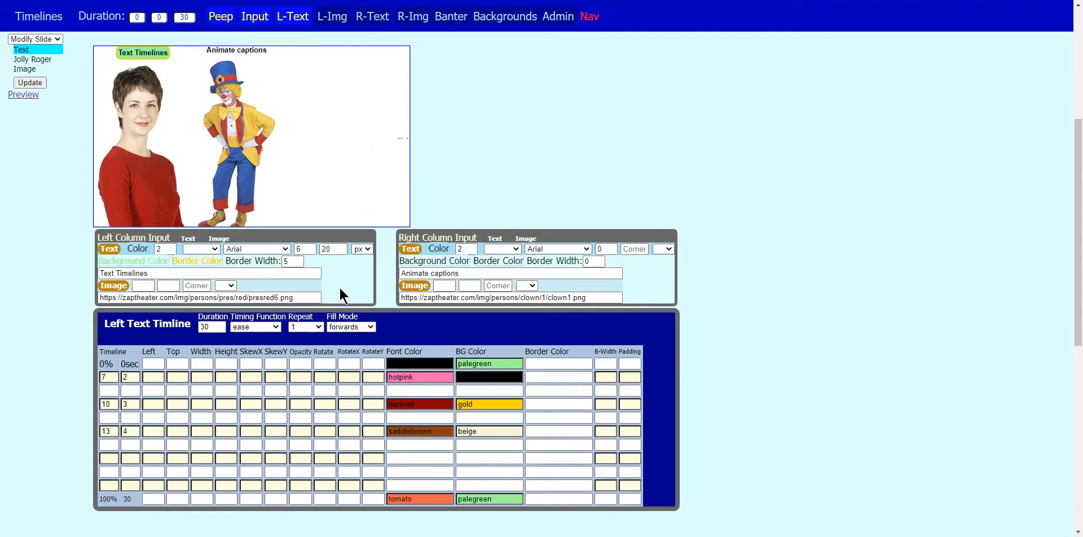
Set the left column text's border width to 15 and update the slide
{"action": "left_click_drag", "start_coordinate": [299, 261], "coordinate": [280, 262]}
{"action": "type", "text": "15"}
{"action": "left_click", "coordinate": [606, 134]}
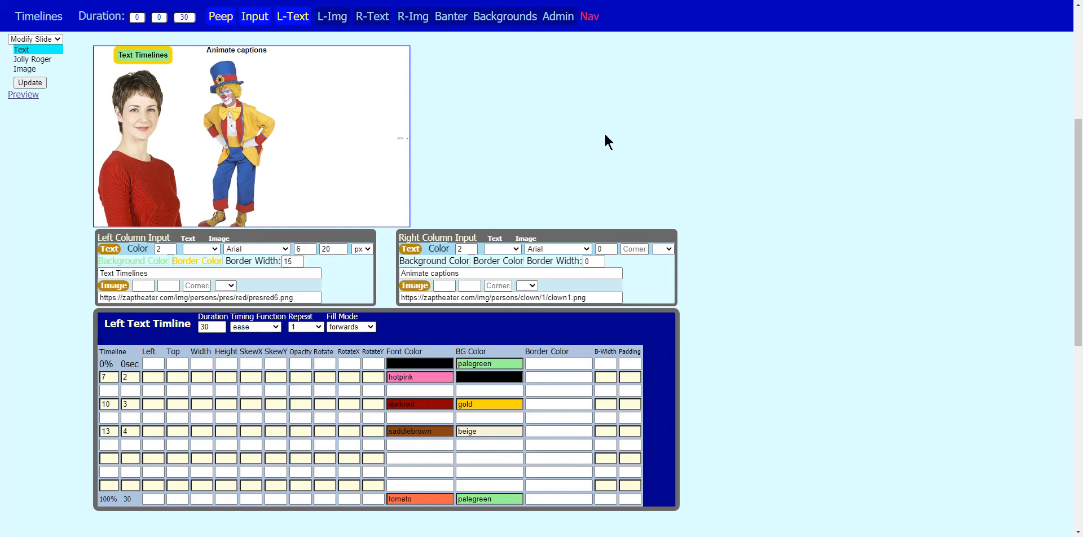
{"action": "left_click", "coordinate": [30, 82]}
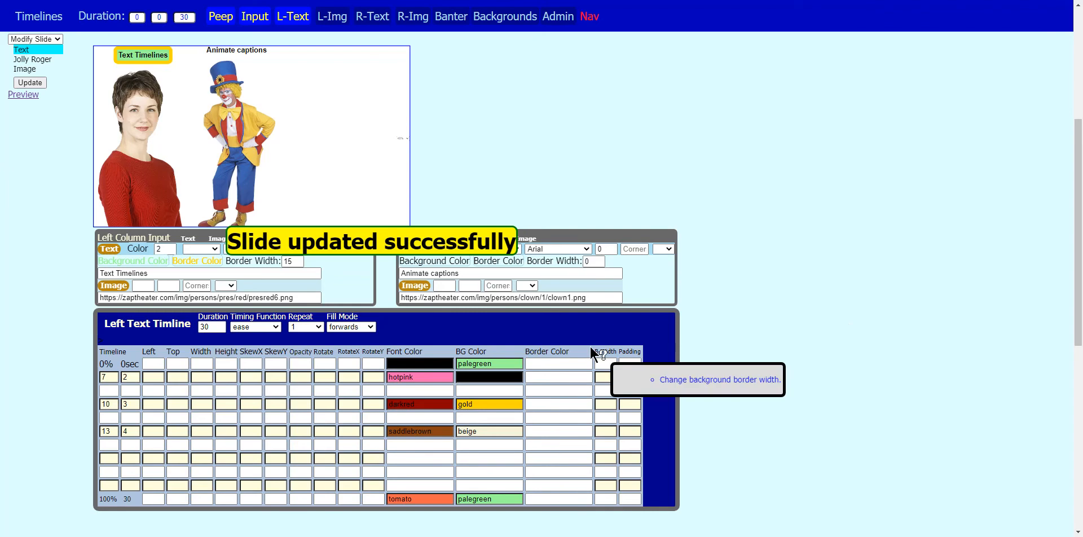
Set the timeline border color to lightslategray in the 0% row and orangered in the 2-second row
{"action": "left_click", "coordinate": [569, 368]}
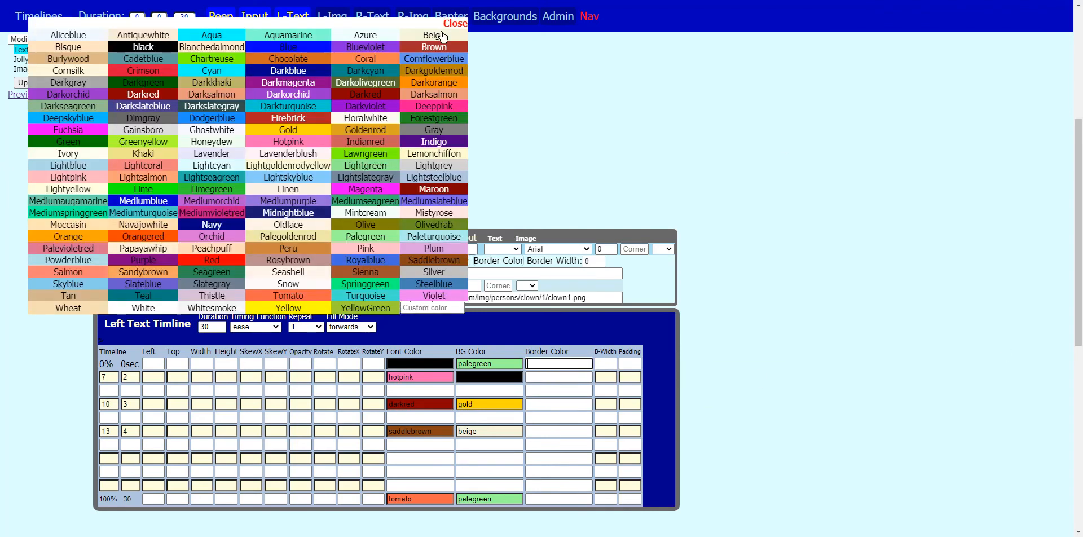
{"action": "left_click", "coordinate": [360, 176]}
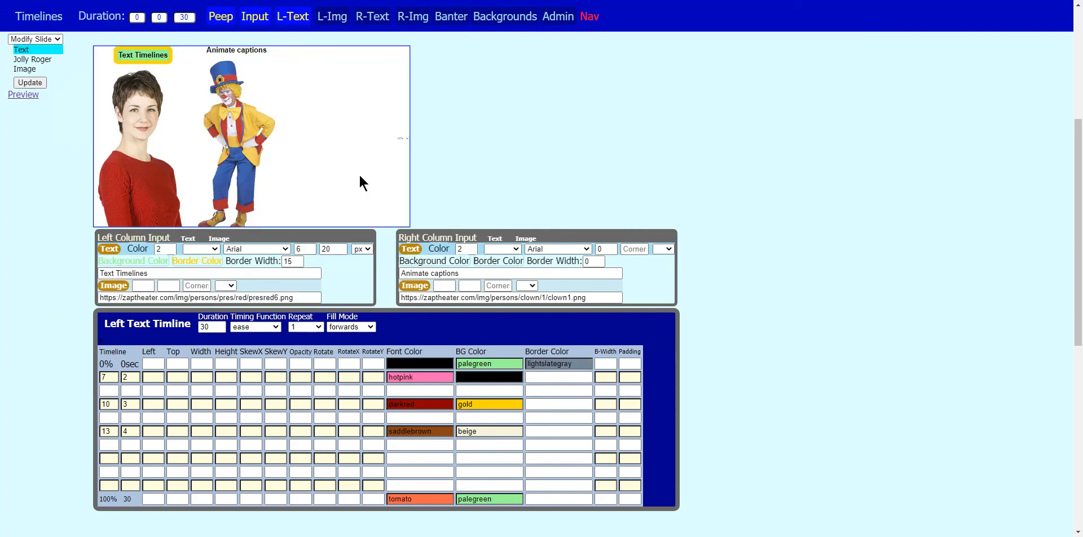
{"action": "left_click", "coordinate": [560, 378]}
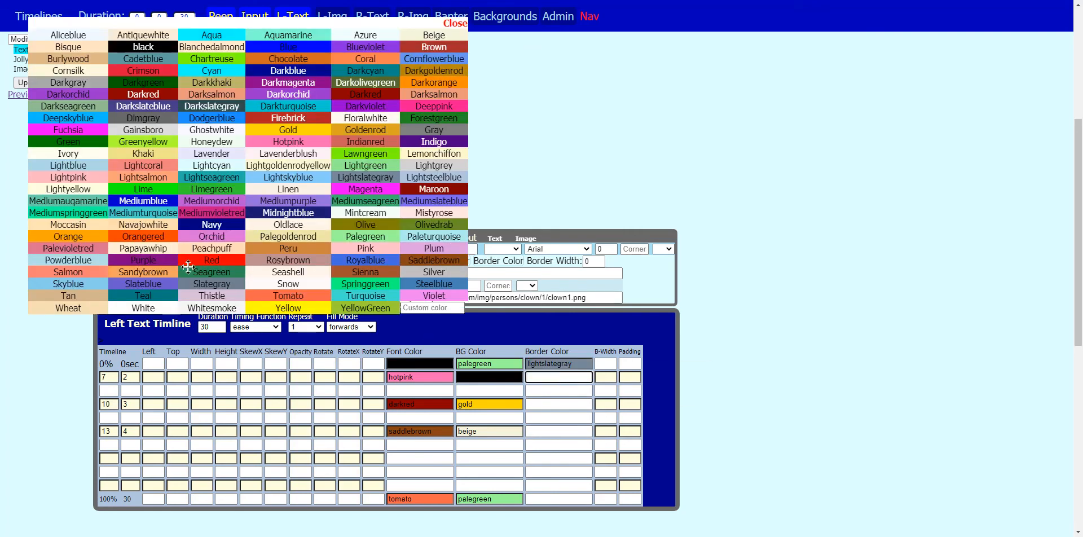
{"action": "left_click", "coordinate": [144, 236]}
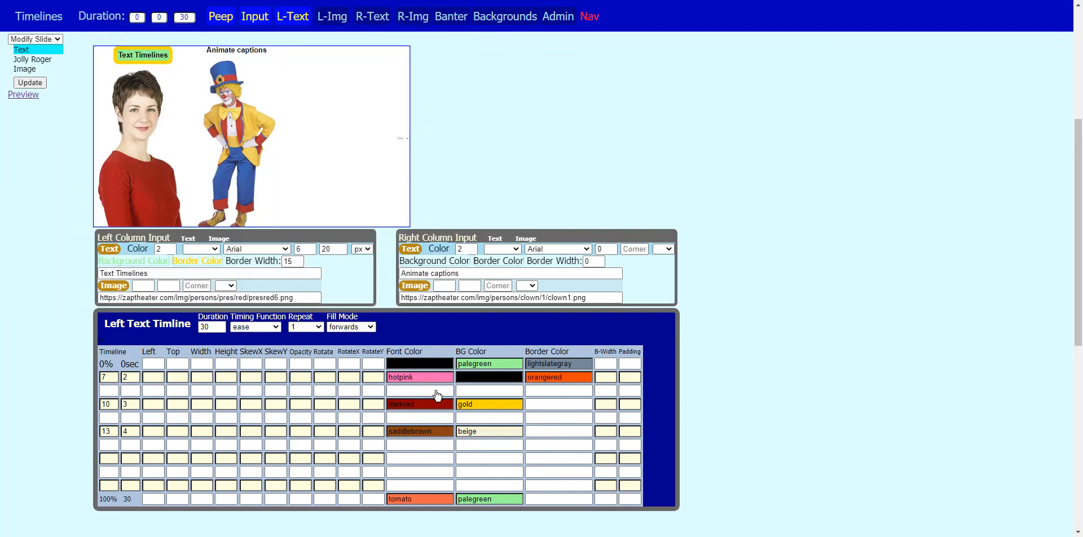
Set the timeline border color to mediumblue in the 3-second row and indigo in the 4-second row
{"action": "left_click", "coordinate": [579, 414]}
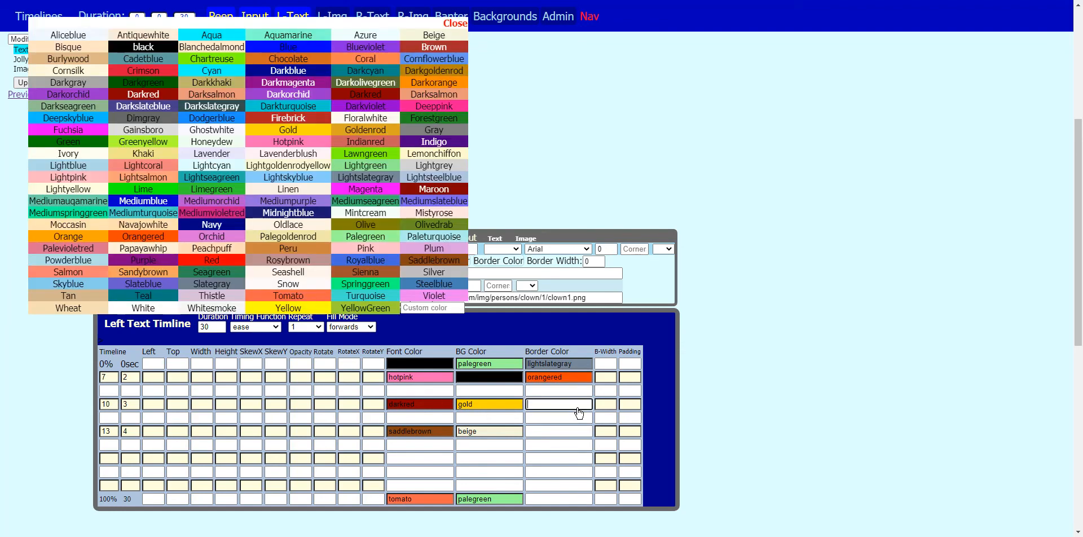
{"action": "left_click", "coordinate": [131, 204]}
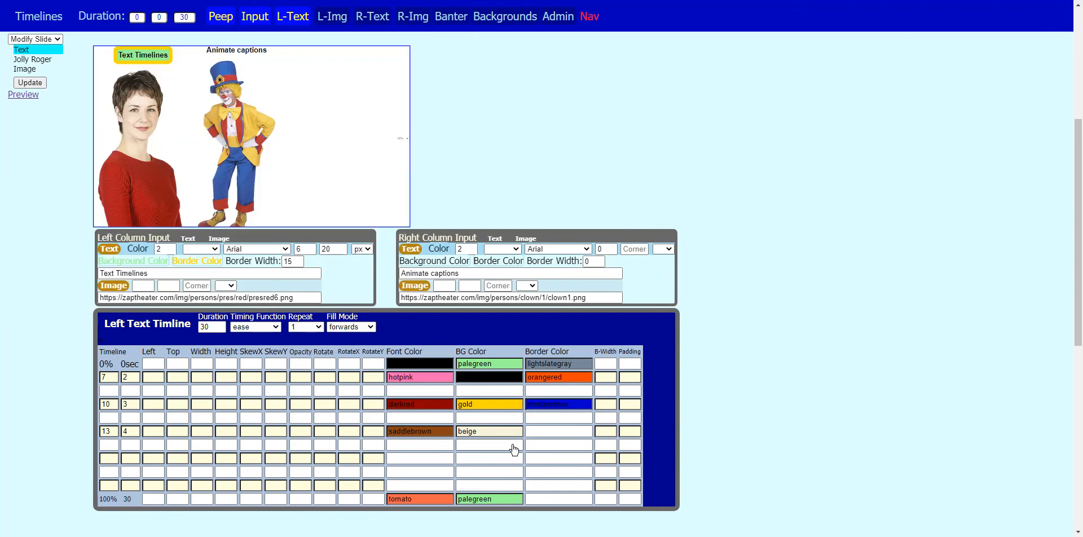
{"action": "left_click", "coordinate": [568, 438]}
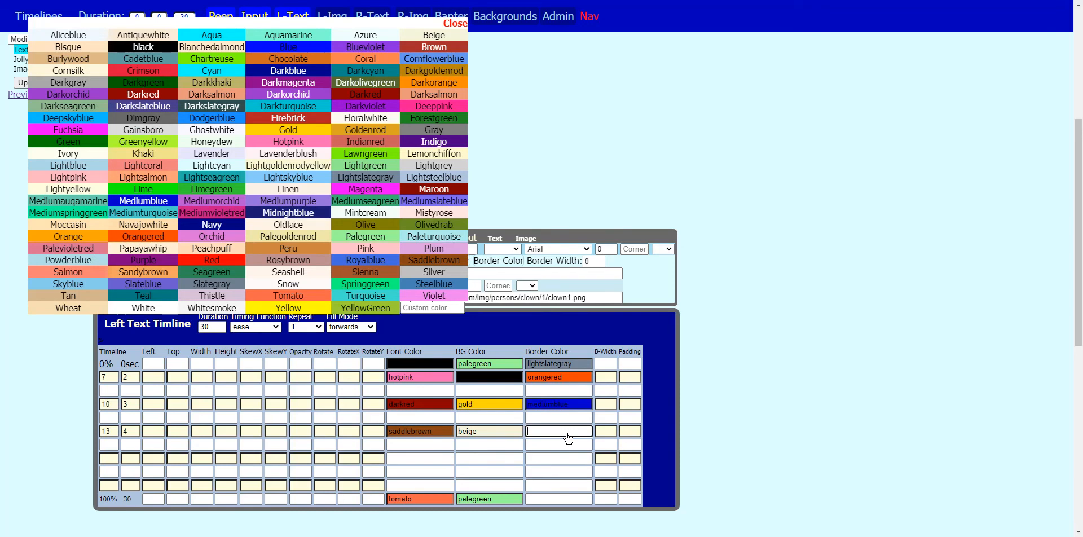
{"action": "left_click", "coordinate": [434, 144]}
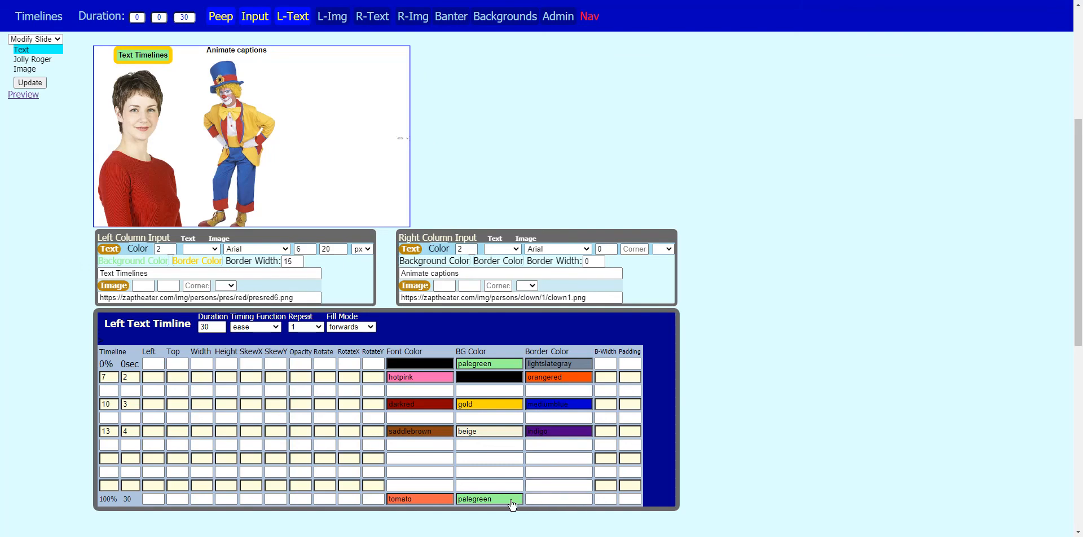
Set the border color to darkgreen in the 100% row and preview the caption's border color animation
{"action": "left_click", "coordinate": [545, 499]}
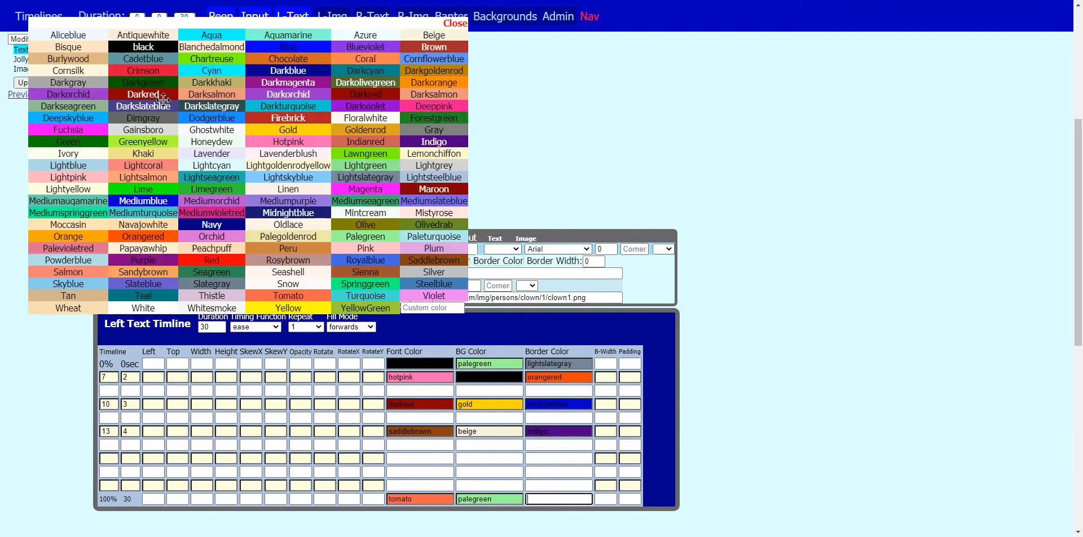
{"action": "left_click", "coordinate": [150, 80]}
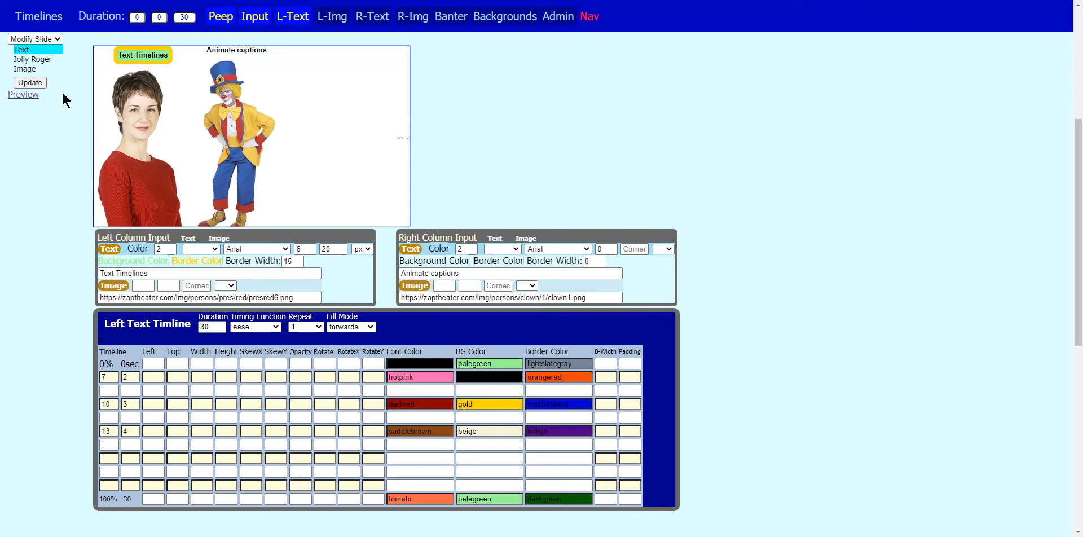
{"action": "left_click", "coordinate": [30, 94]}
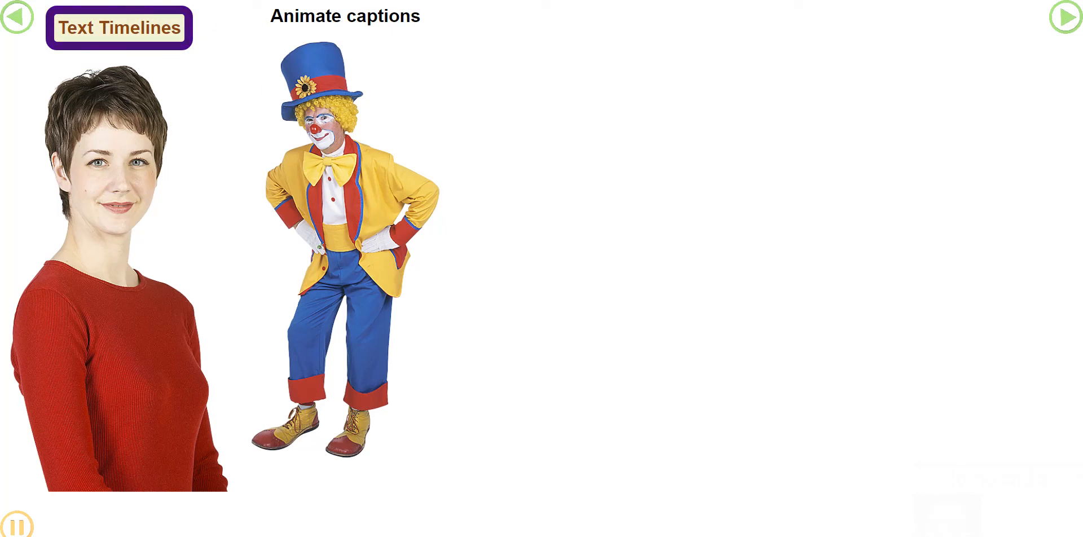
{"action": "key", "text": "ctrl+w"}
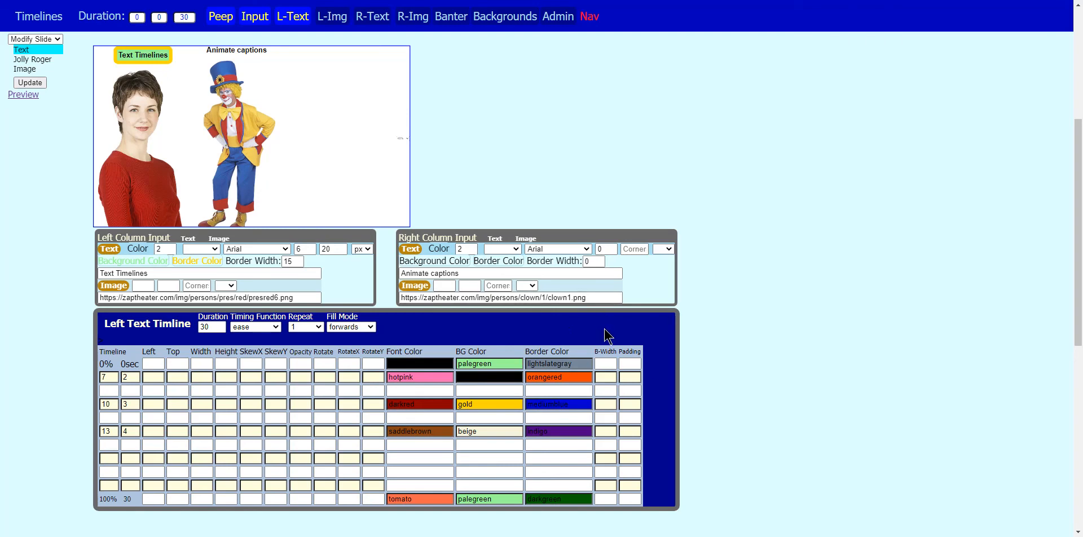
Set the timeline border widths to 6 at 0%, 20 at 2 seconds, 4 at 3 seconds, 30 at 4 seconds and 9 at 100%
{"action": "left_click", "coordinate": [610, 363]}
{"action": "type", "text": "6"}
{"action": "left_click", "coordinate": [606, 379]}
{"action": "type", "text": "20"}
{"action": "left_click", "coordinate": [606, 403]}
{"action": "left_click", "coordinate": [607, 430]}
{"action": "type", "text": "30"}
{"action": "left_click", "coordinate": [606, 498]}
{"action": "type", "text": "9"}
Update the slide and preview the caption's border width animation, returning to the editor when done
{"action": "left_click", "coordinate": [23, 85]}
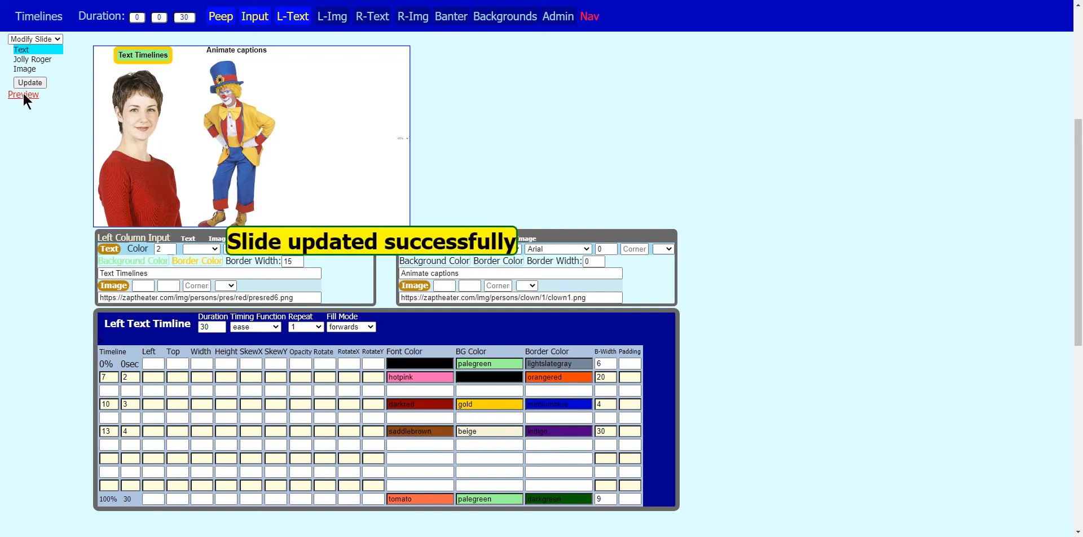
{"action": "left_click", "coordinate": [22, 94]}
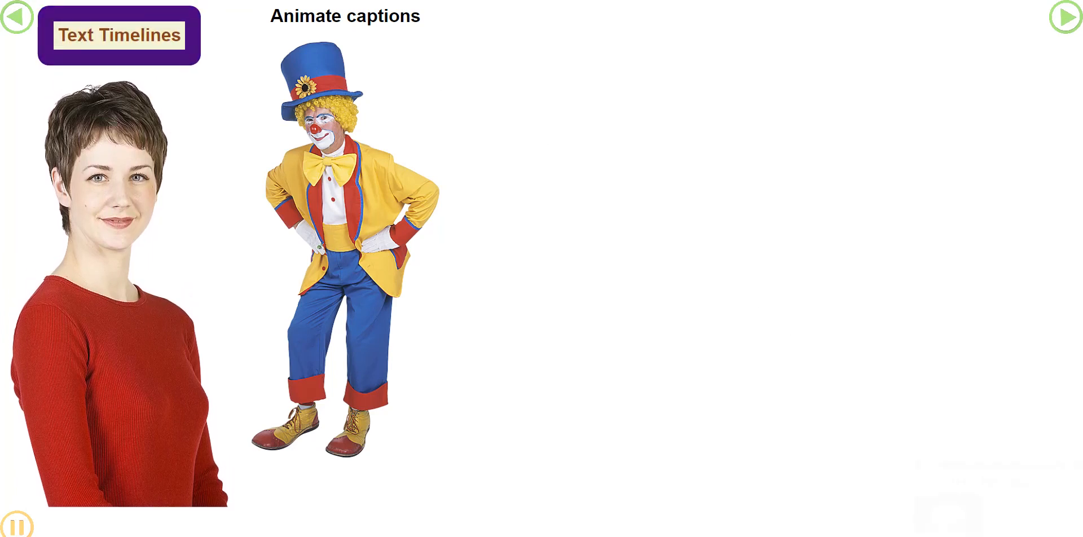
{"action": "key", "text": "ctrl+w"}
Update and preview the slide once more to recheck the caption's border before entering padding values
{"action": "left_click", "coordinate": [627, 363]}
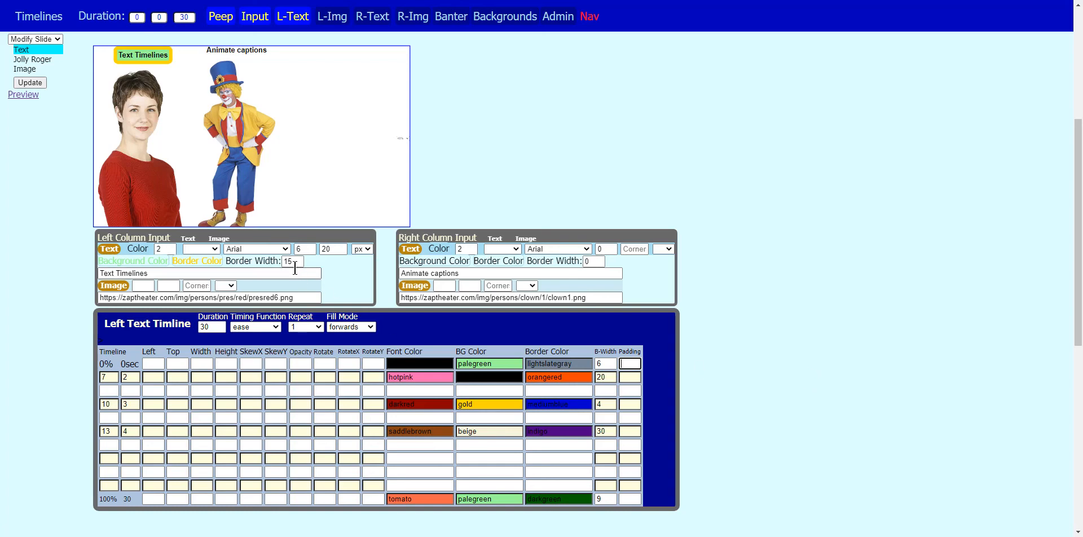
{"action": "left_click", "coordinate": [21, 83]}
{"action": "left_click", "coordinate": [19, 92]}
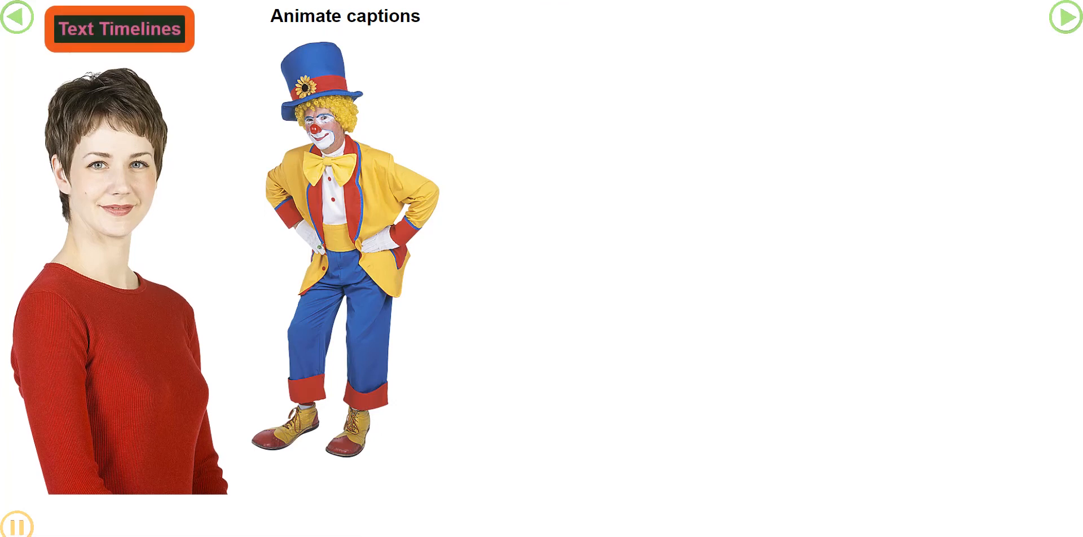
{"action": "key", "text": "ctrl+w"}
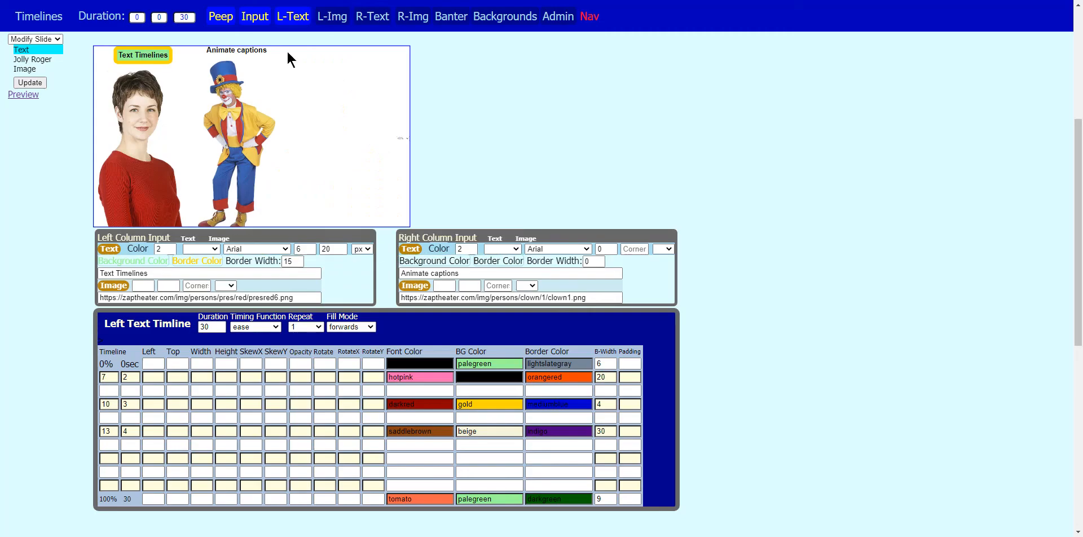
Set the timeline padding to 15 at 0%, 1 at 2 seconds, 30 at 3 seconds, 7 at 4 seconds and 10 at 100%
{"action": "left_click", "coordinate": [628, 362]}
{"action": "type", "text": "0"}
{"action": "double_click", "coordinate": [629, 362]}
{"action": "type", "text": "15"}
{"action": "left_click", "coordinate": [633, 377]}
{"action": "left_click", "coordinate": [632, 405]}
{"action": "type", "text": "30"}
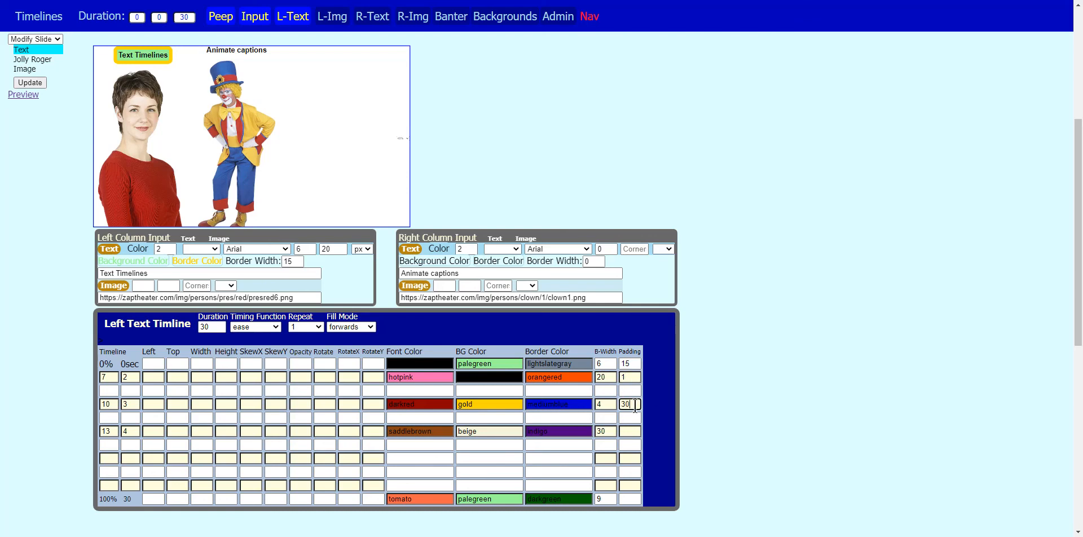
{"action": "left_click", "coordinate": [632, 432]}
{"action": "left_click", "coordinate": [624, 499]}
{"action": "type", "text": "10"}
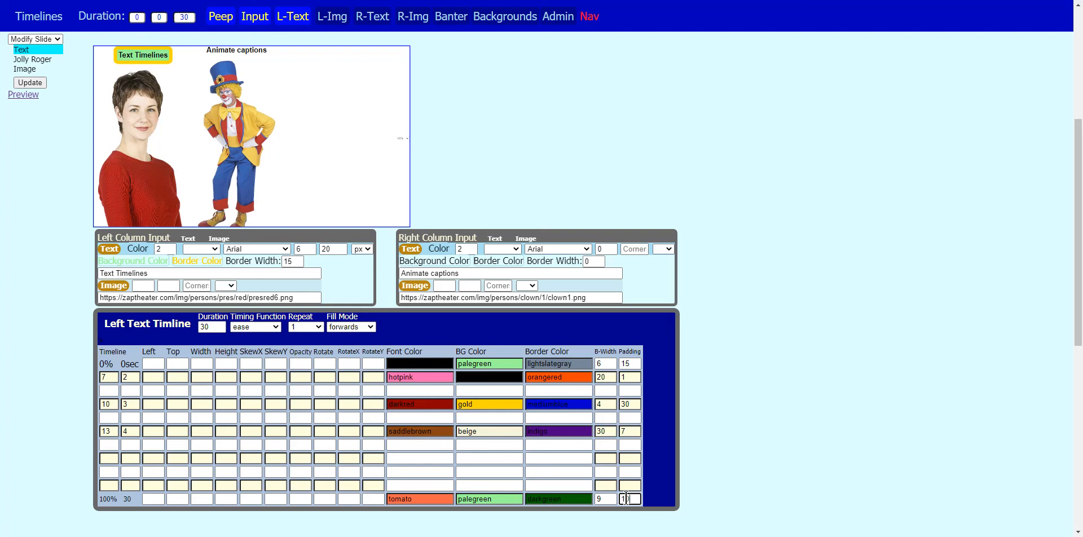
Update the slide and preview the caption's padding animation, returning to the editor when done
{"action": "left_click", "coordinate": [24, 85]}
{"action": "left_click", "coordinate": [23, 95]}
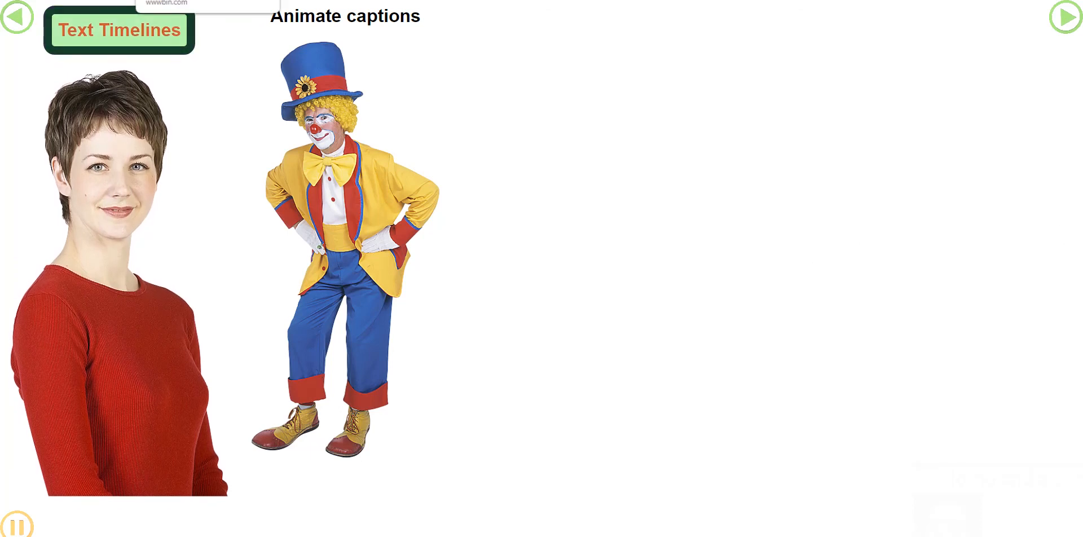
{"action": "left_click", "coordinate": [192, 0]}
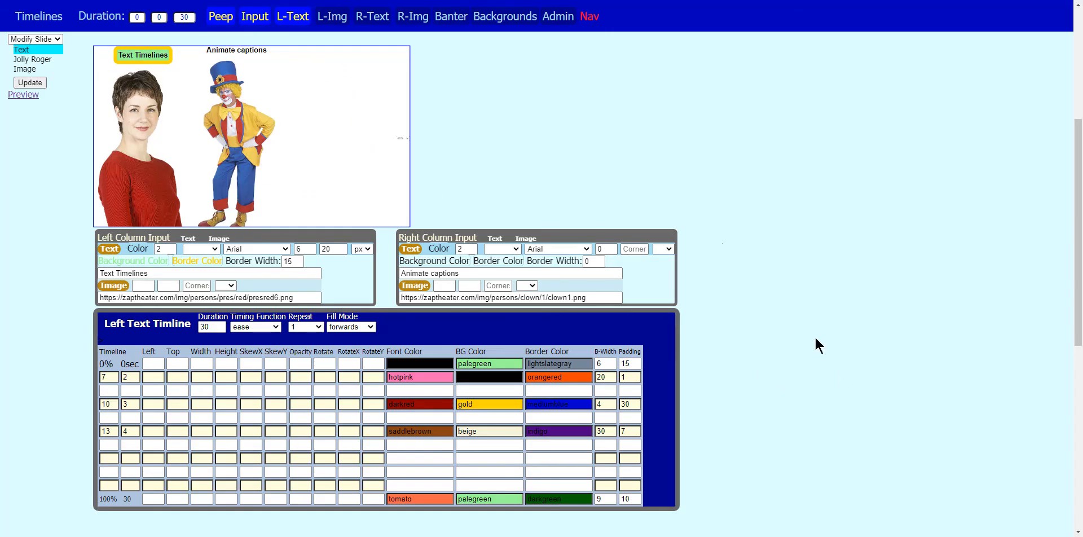